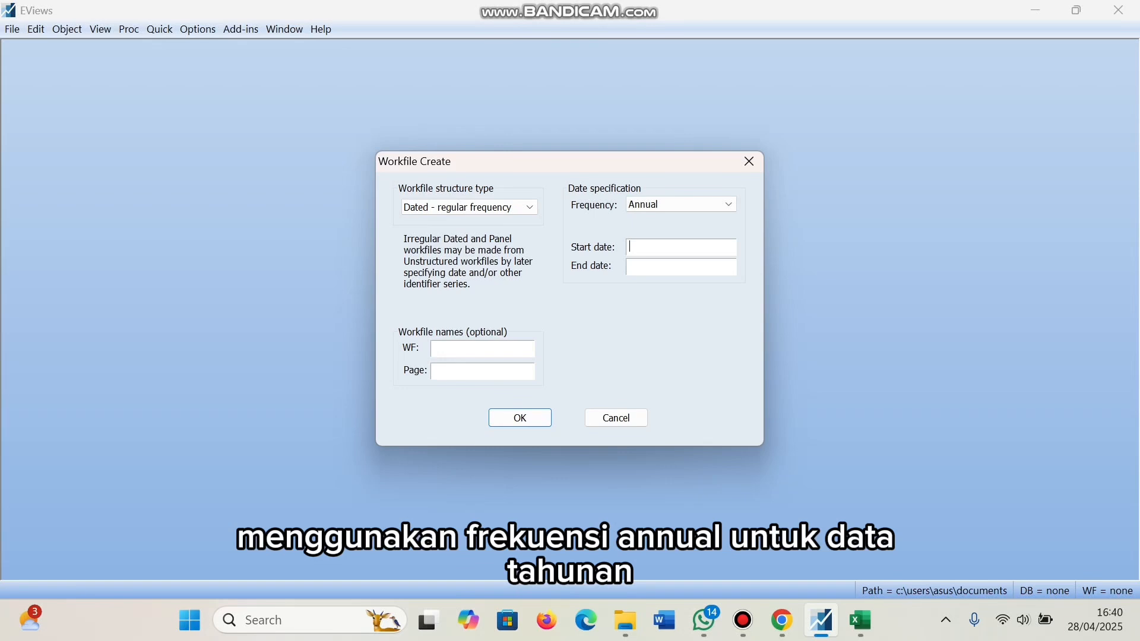
Create a dated annual workfile with start date 1993 and end date 2022.
type("1993")
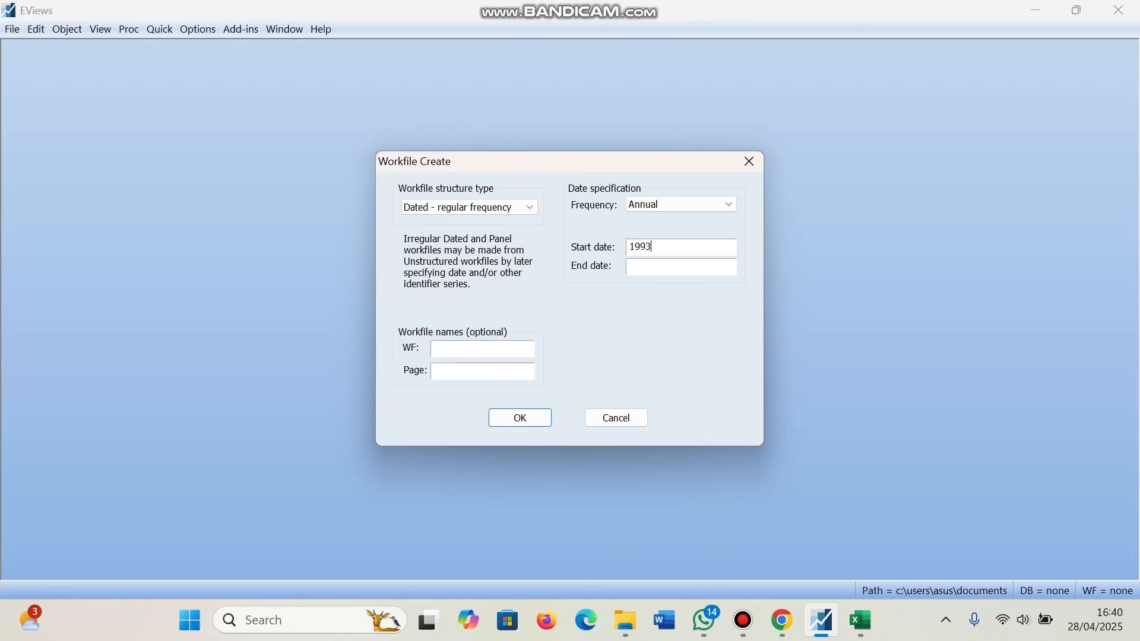
key("Tab")
type("2")
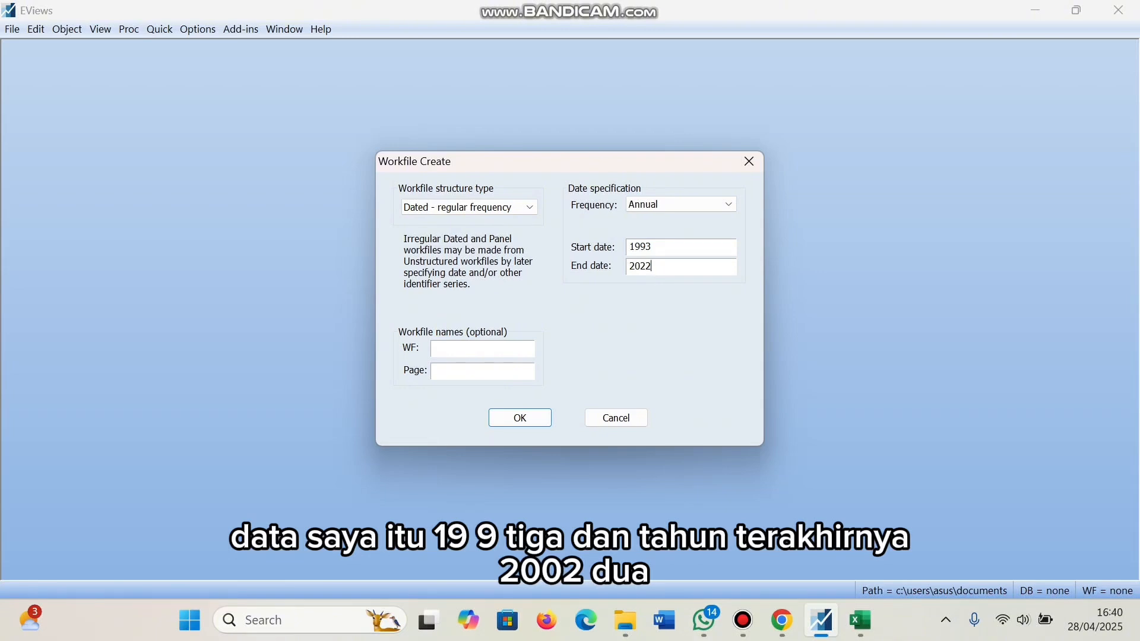
left_click(520, 418)
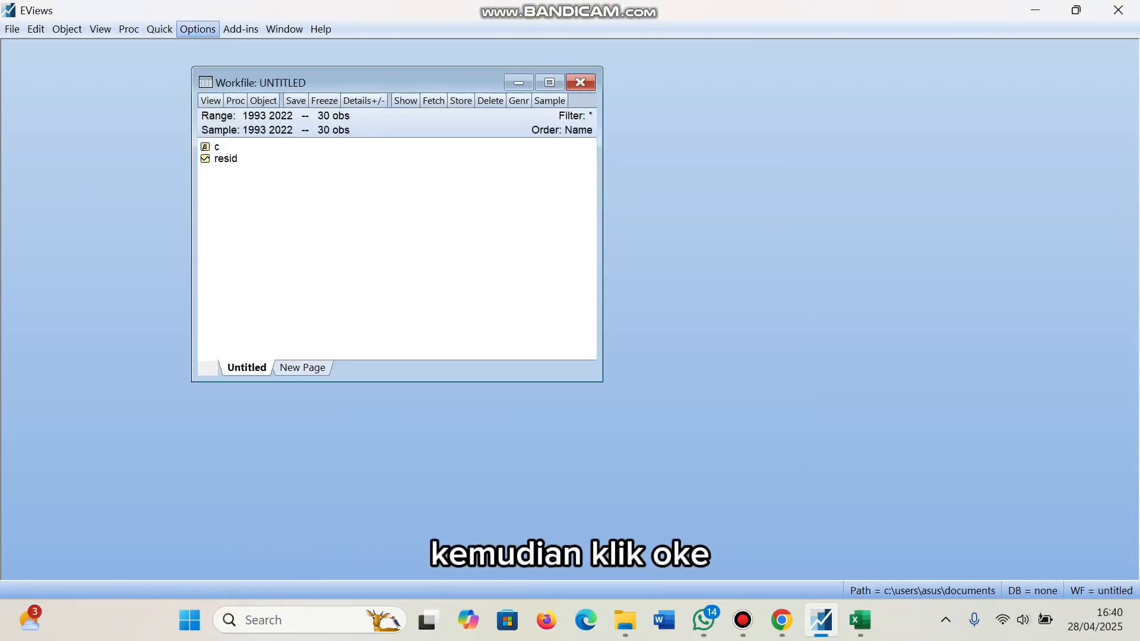
Open an empty group for series editing, then switch to Excel and copy the population, labour force and unemployment values in B2:D31.
left_click(160, 29)
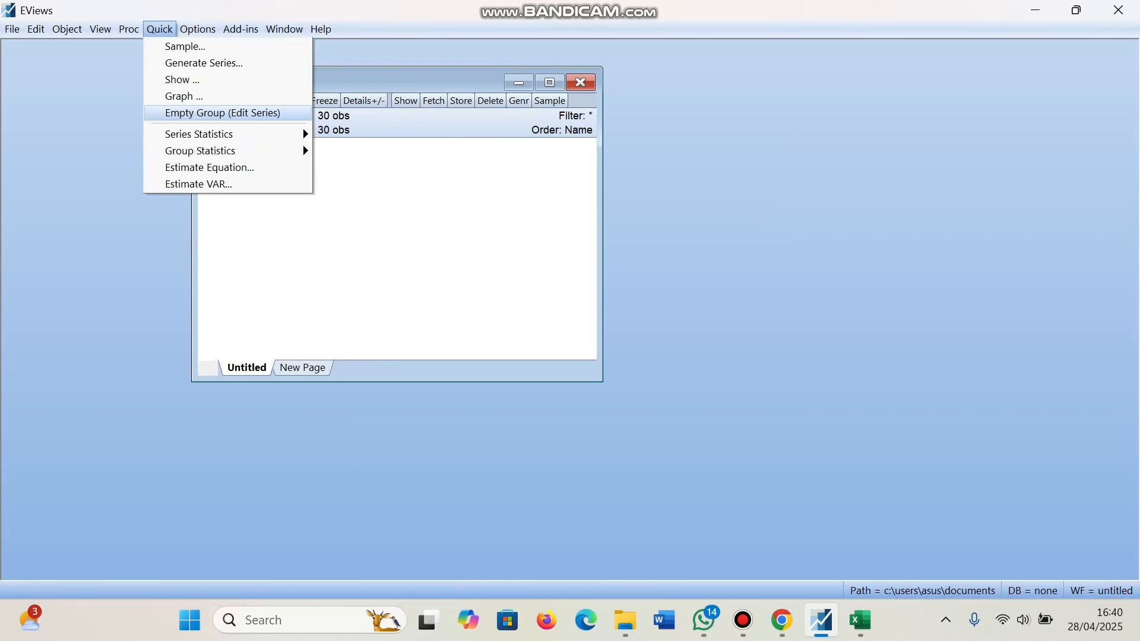
key("Return")
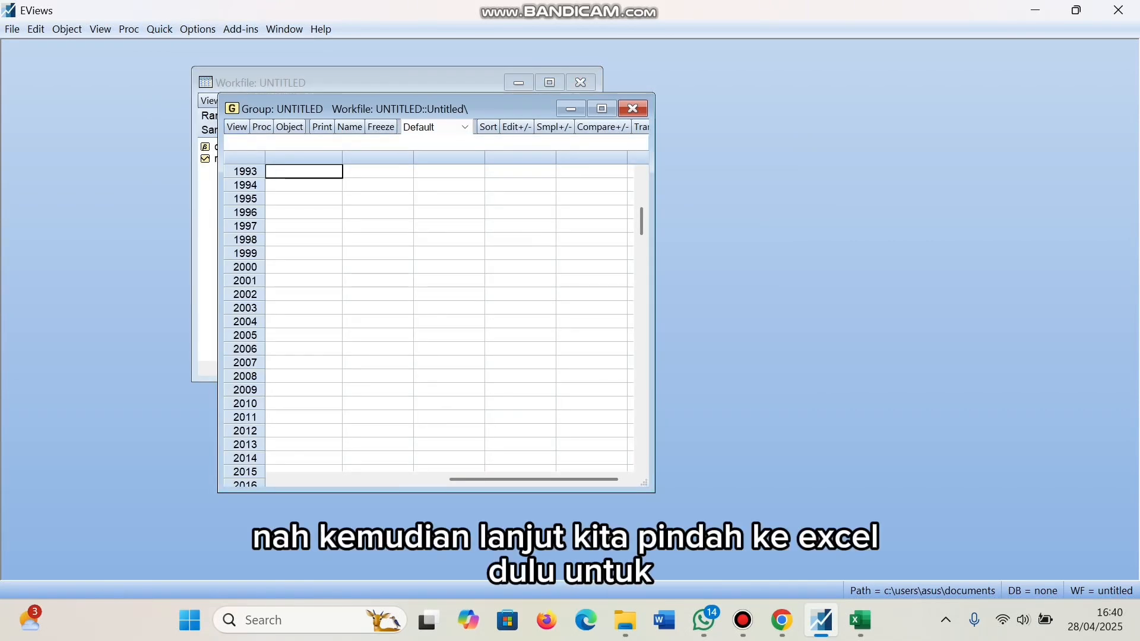
key("alt+Tab")
left_click_drag(192, 259, 977, 456)
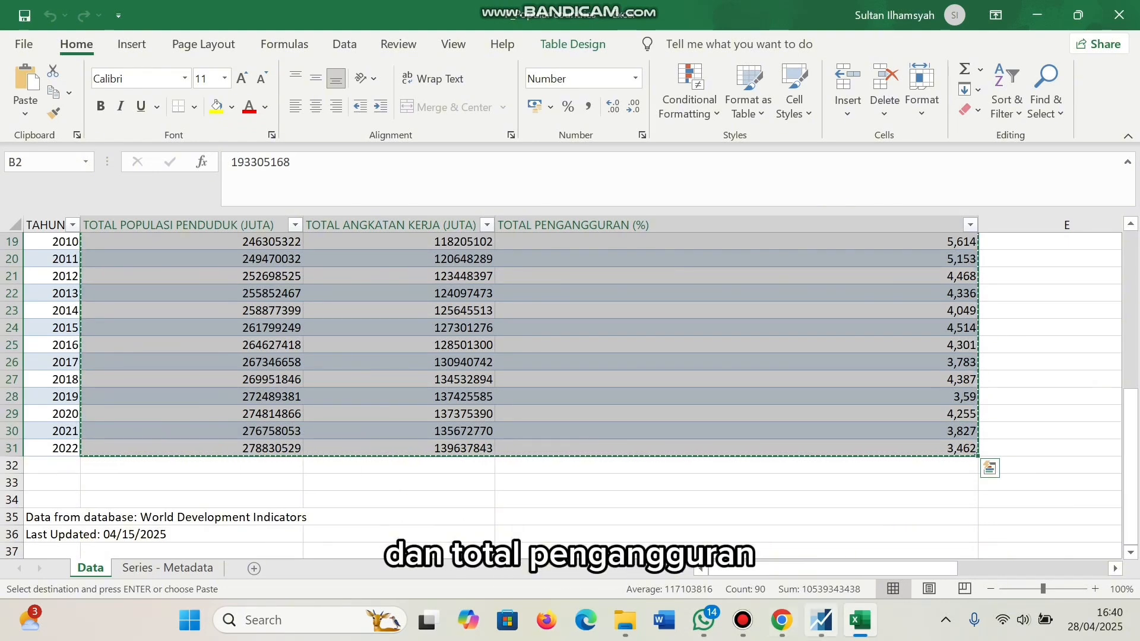
Switch back to EViews and paste the copied data into the empty group, starting at the series name row above 1993.
mouse_move(781, 620)
left_click(821, 619)
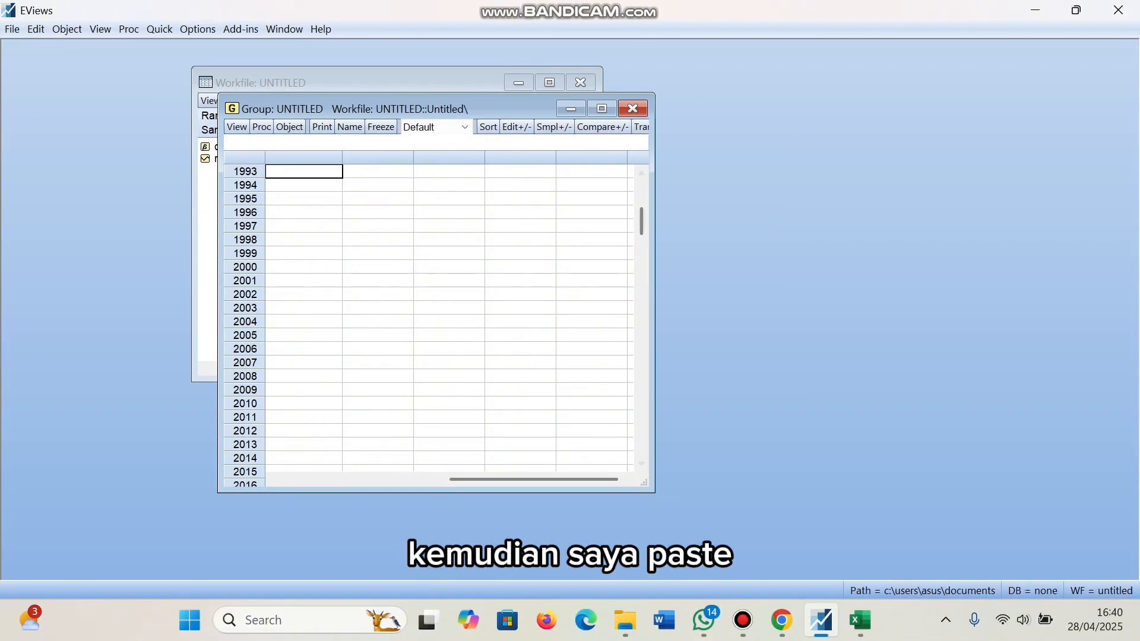
left_click(641, 173)
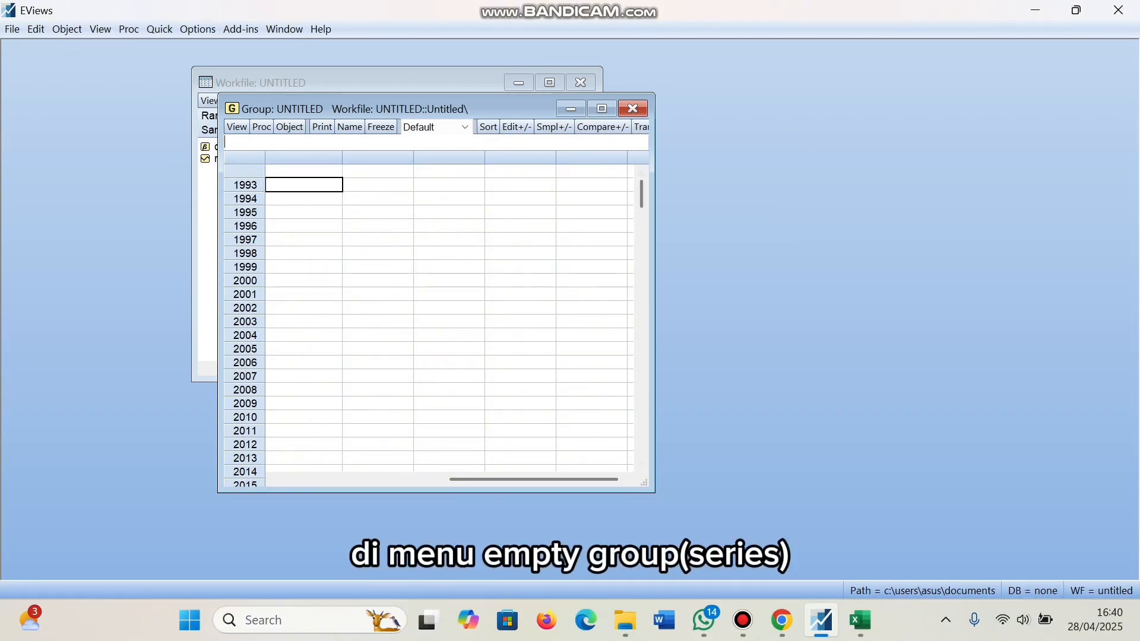
left_click(304, 171)
key("ctrl+v")
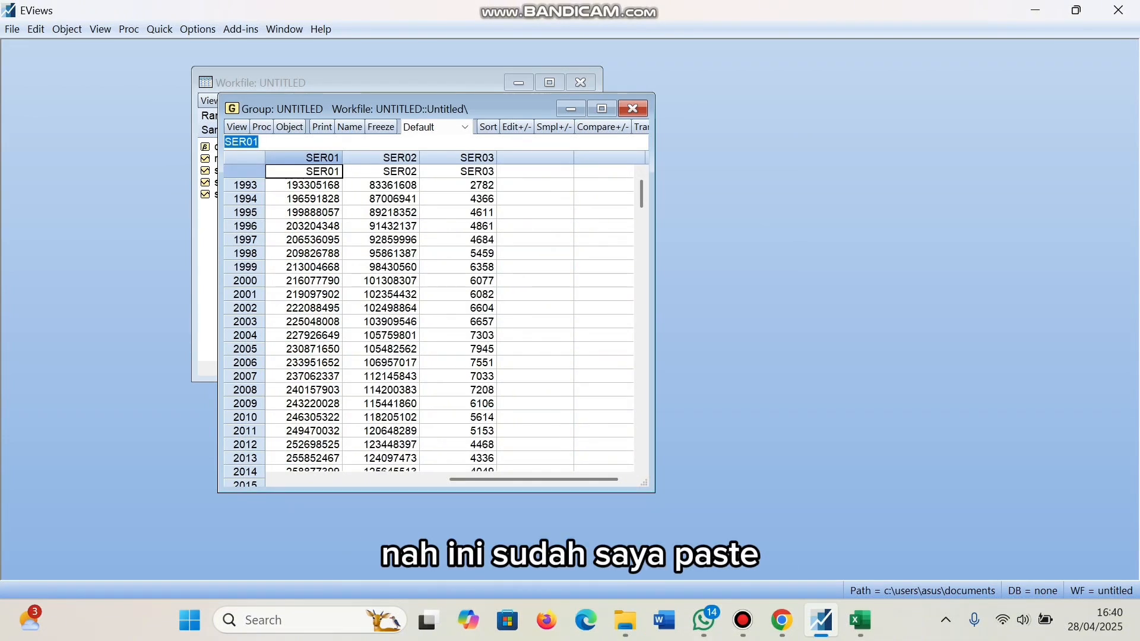
Rename the series SER01 in the group's first column to TPP.
double_click(341, 172)
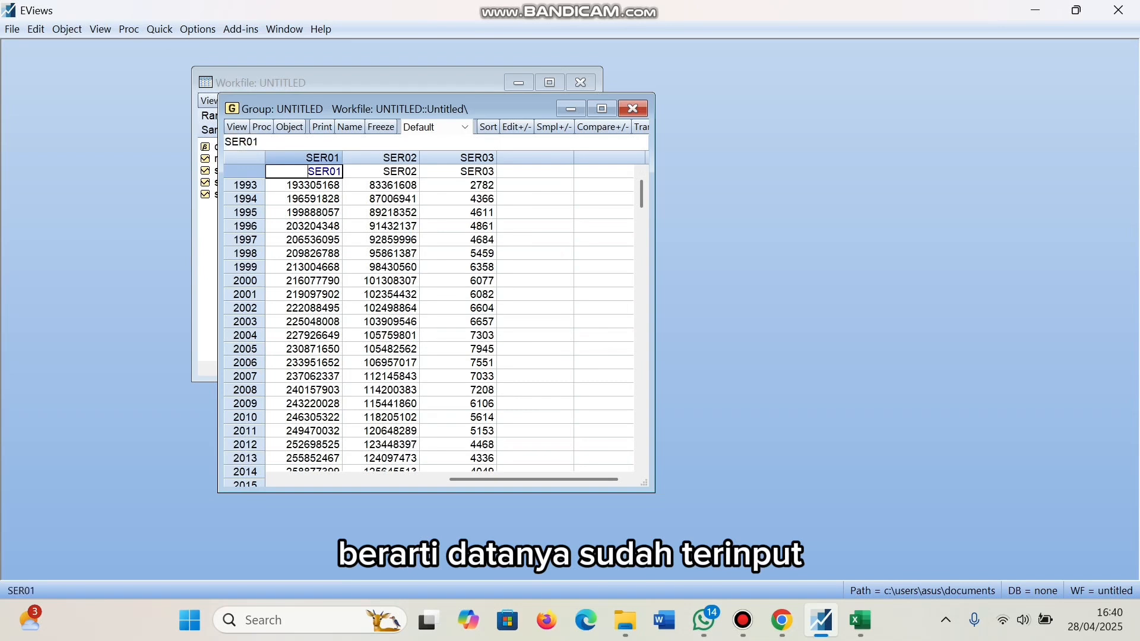
left_click_drag(341, 171, 306, 171)
type("TPP")
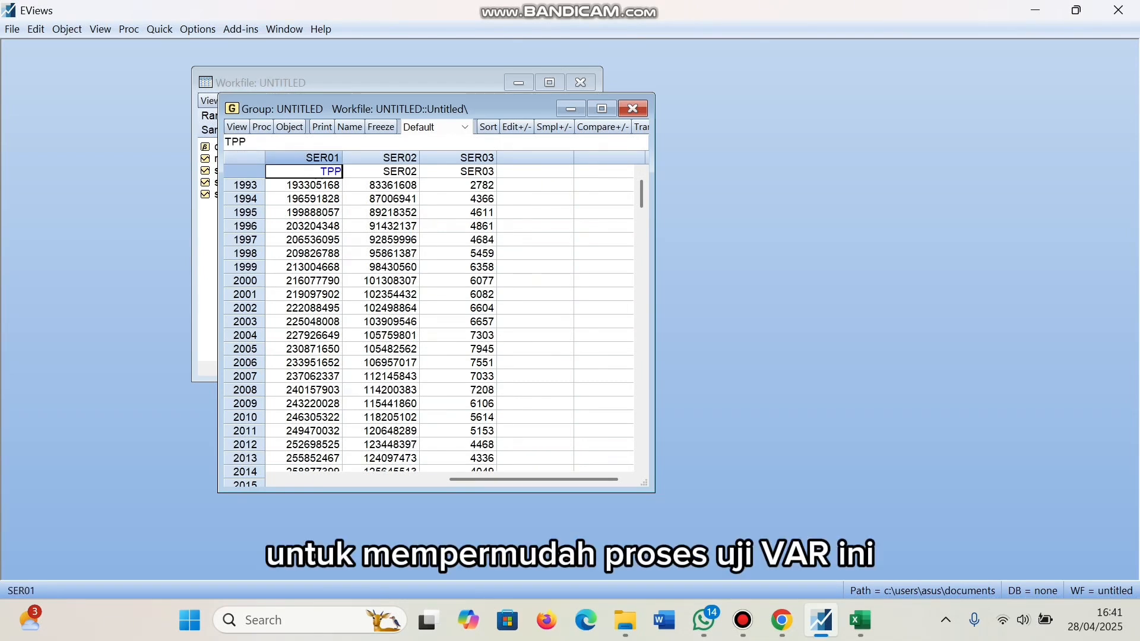
key("Return")
key("Return")
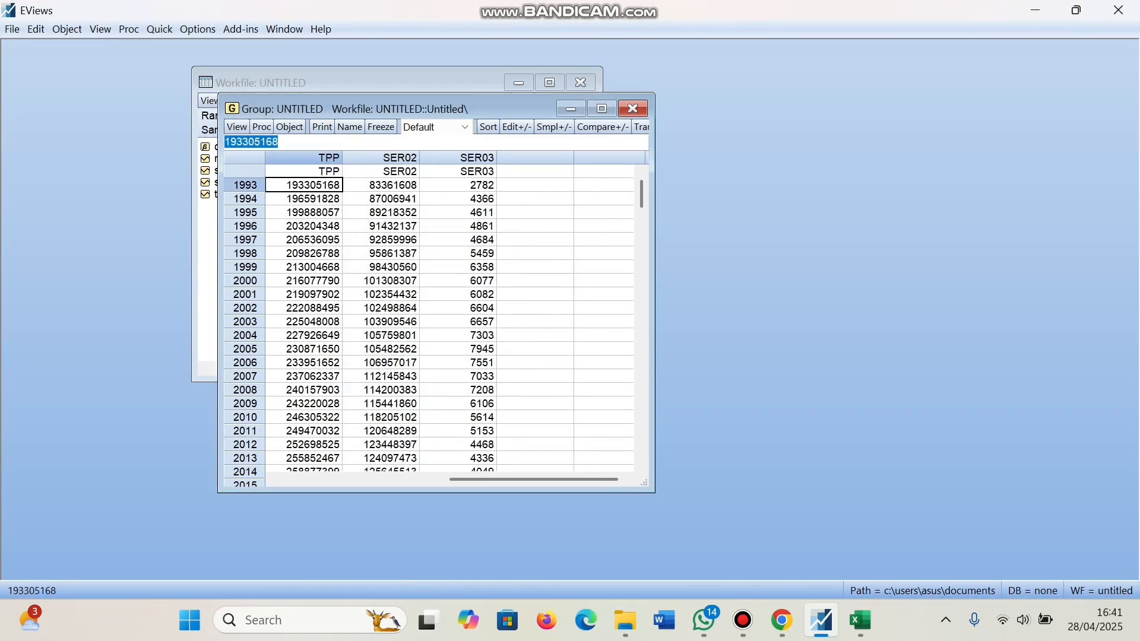
Rename the series SER02 in the group's second column to TAK.
double_click(385, 172)
left_click_drag(418, 171, 385, 172)
type("TAK")
key("Return")
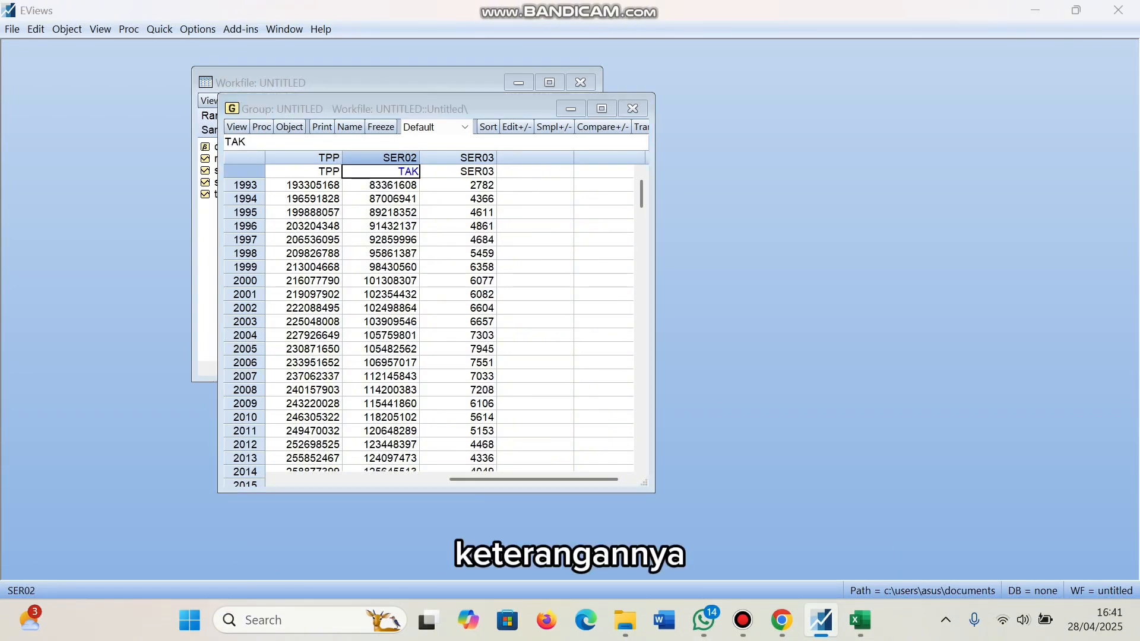
key("Return")
Rename the series SER03 in the group's third column to TP.
double_click(462, 171)
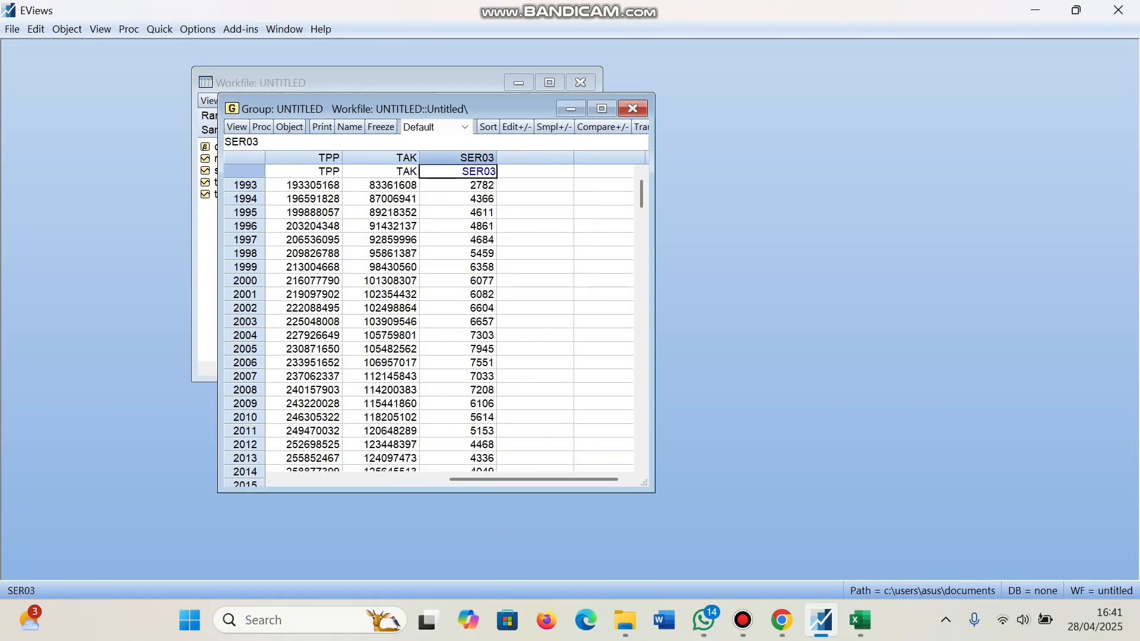
left_click_drag(496, 172, 460, 172)
type("TP")
key("Return")
key("Return")
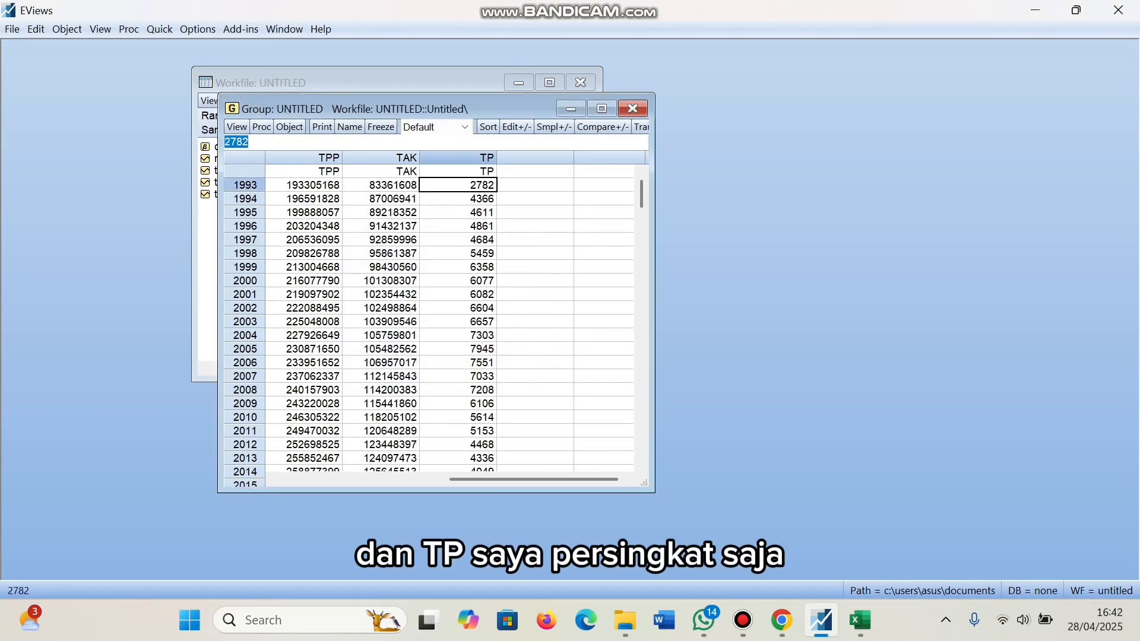
Close the untitled group, confirming its deletion, and move the workfile window to the upper corner of the workspace.
left_click(632, 108)
key("Return")
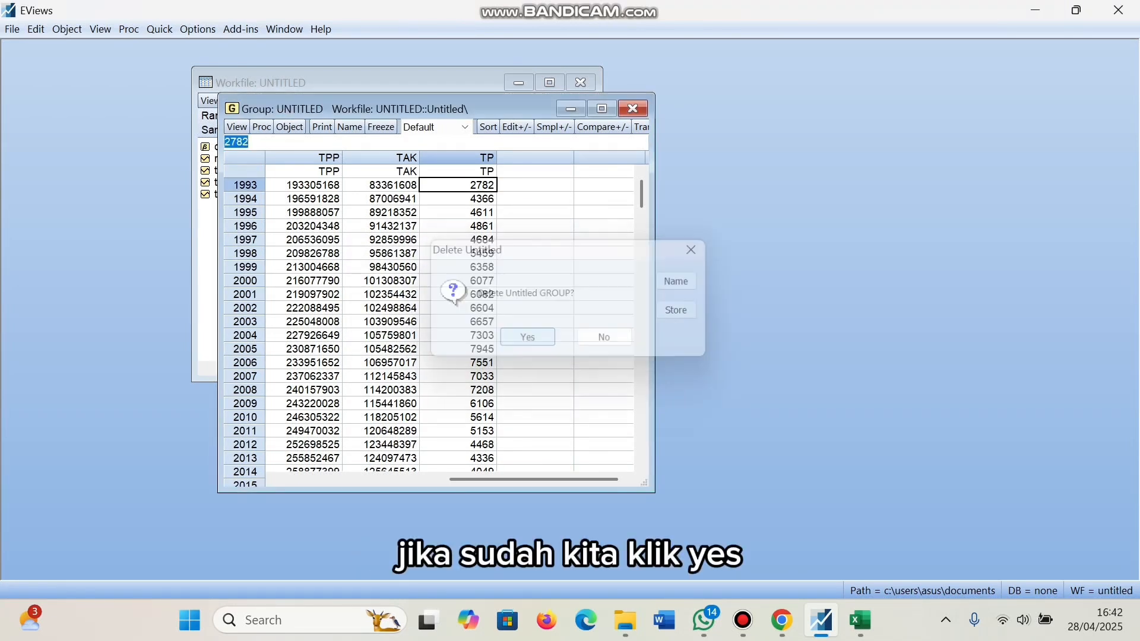
left_click_drag(356, 82, 166, 57)
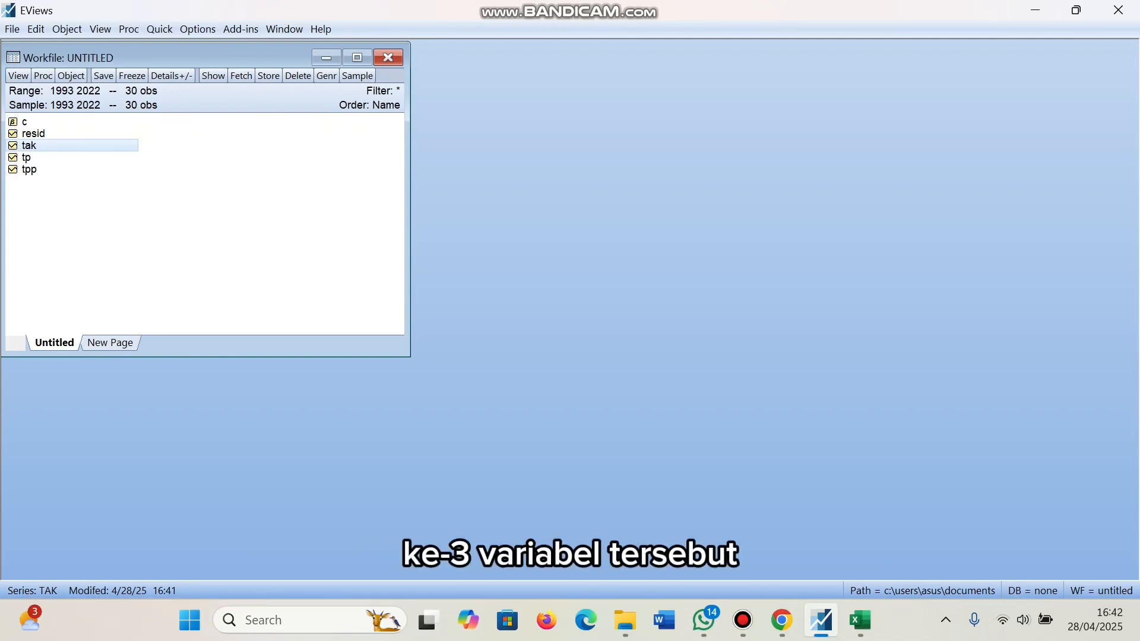
Open the TAK series, run an Augmented Dickey-Fuller unit root test at level with intercept, and review the output.
right_click(26, 144)
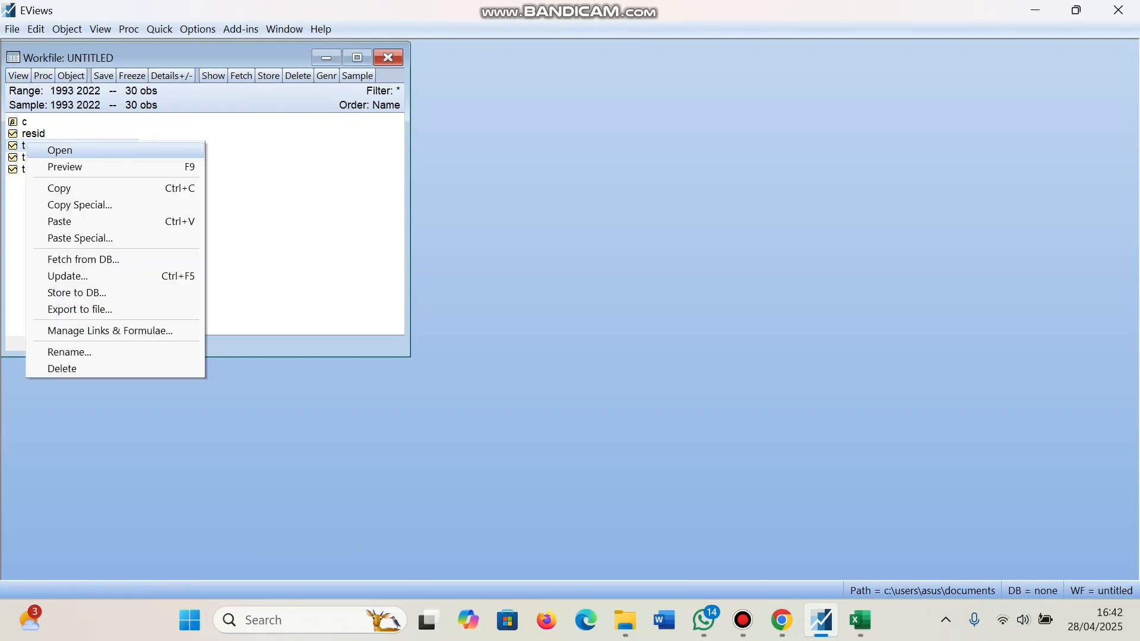
key("Return")
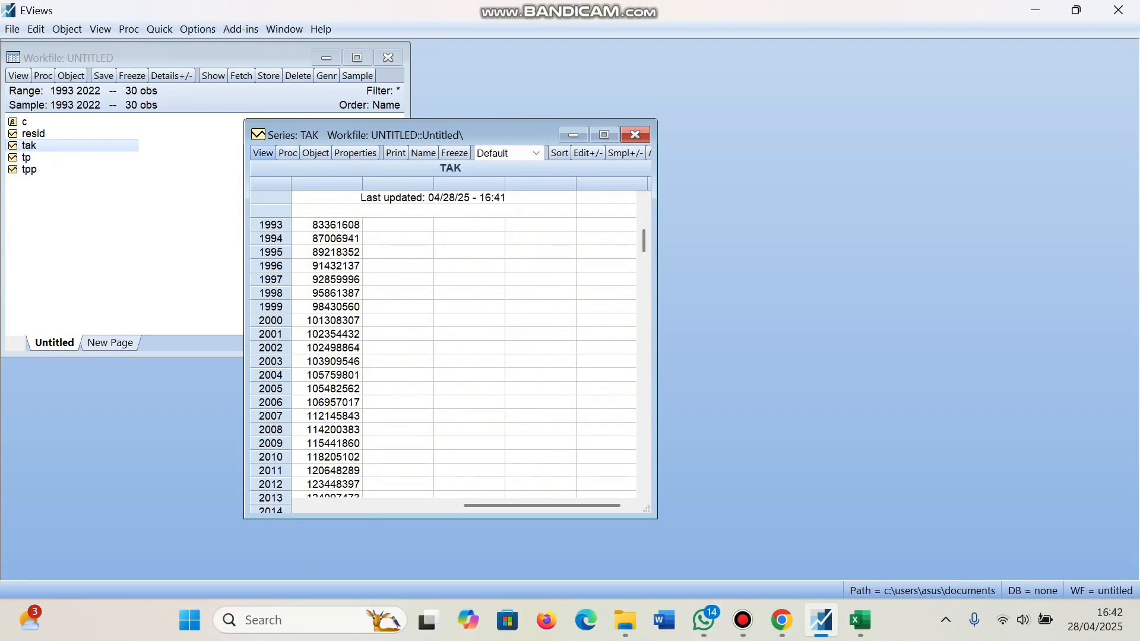
left_click(262, 153)
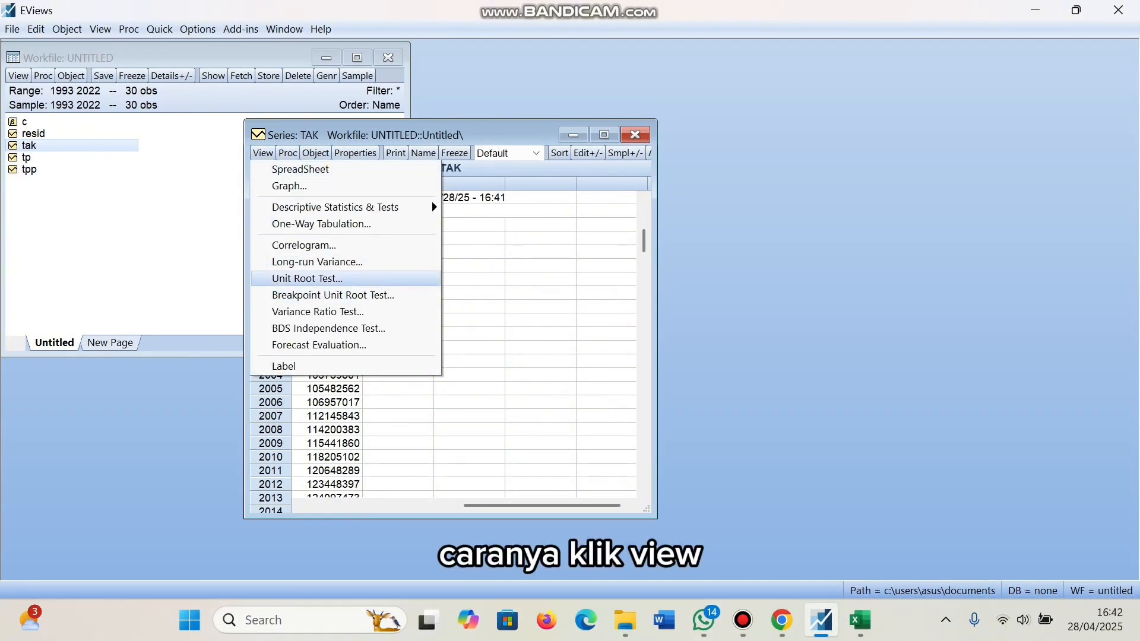
key("Return")
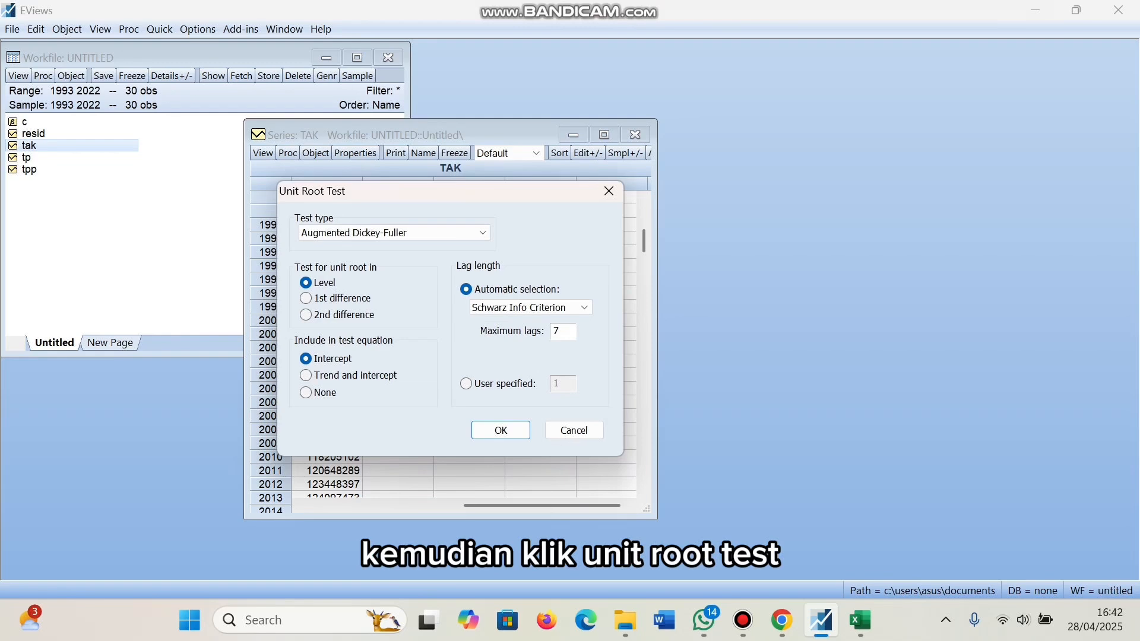
left_click(523, 430)
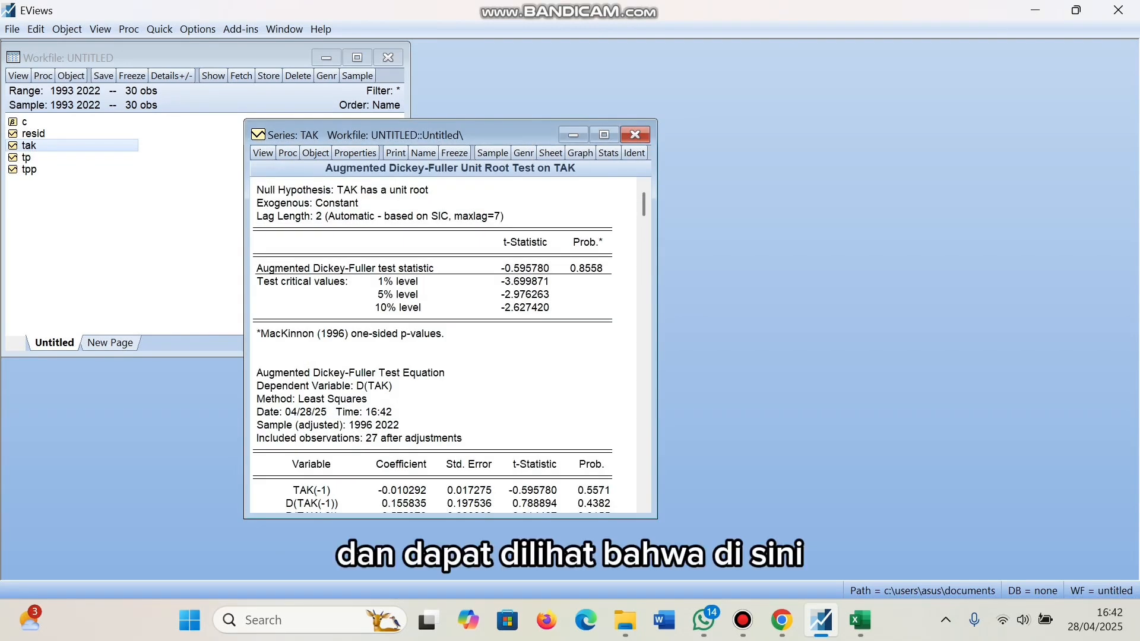
scroll(445, 345, "down", 2)
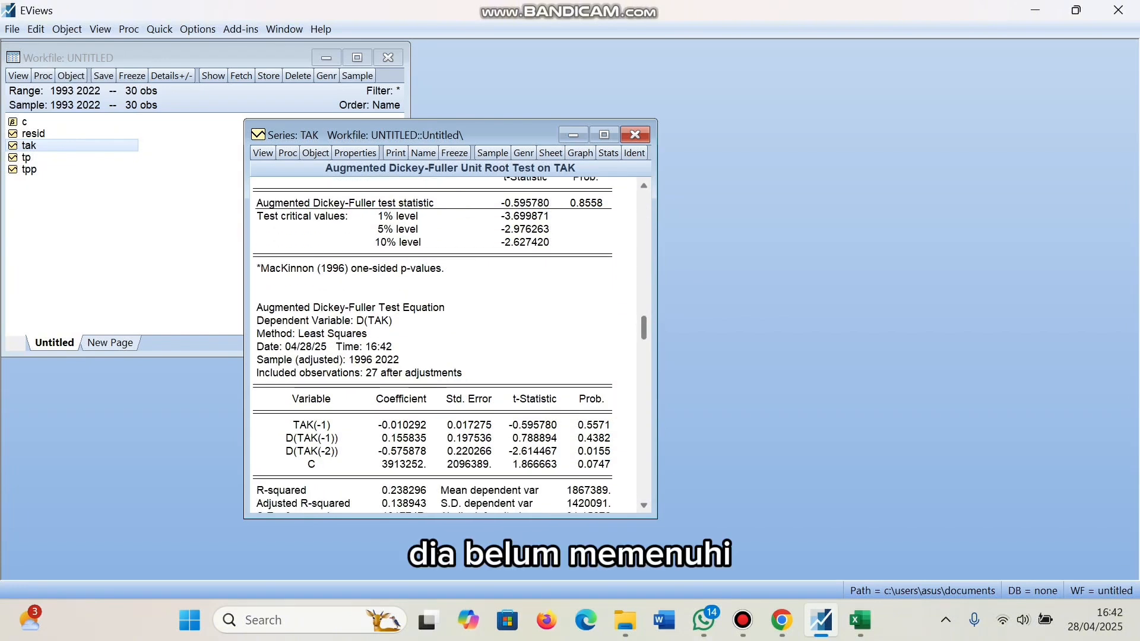
scroll(446, 345, "up", 2)
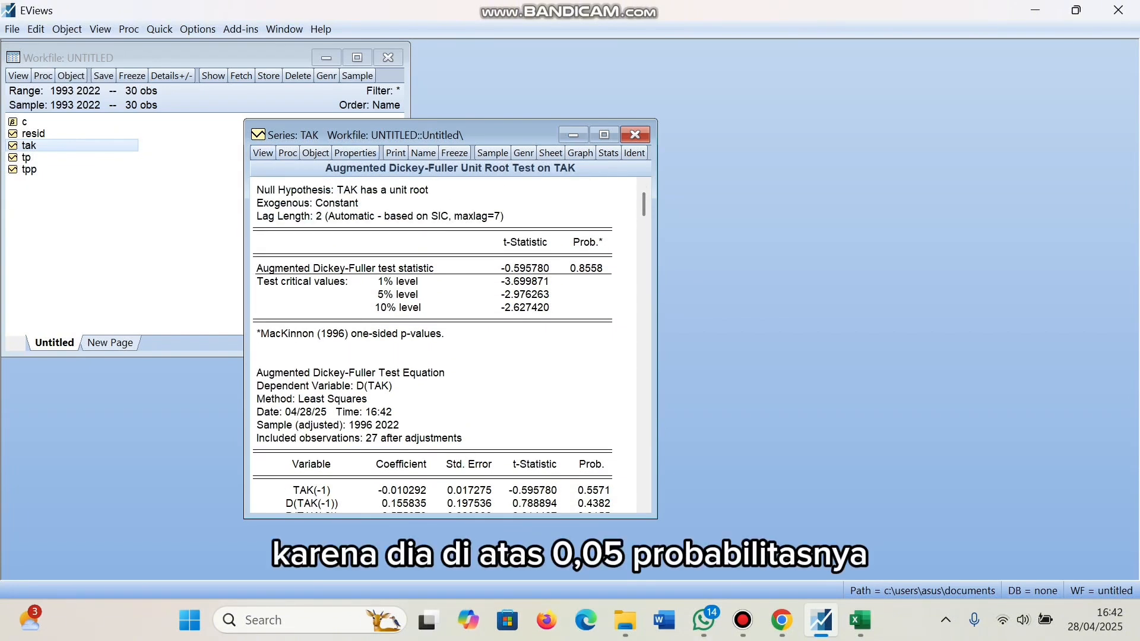
Run the Augmented Dickey-Fuller unit root test on TAK in 1st difference with intercept, and close the series.
left_click(263, 153)
left_click(307, 278)
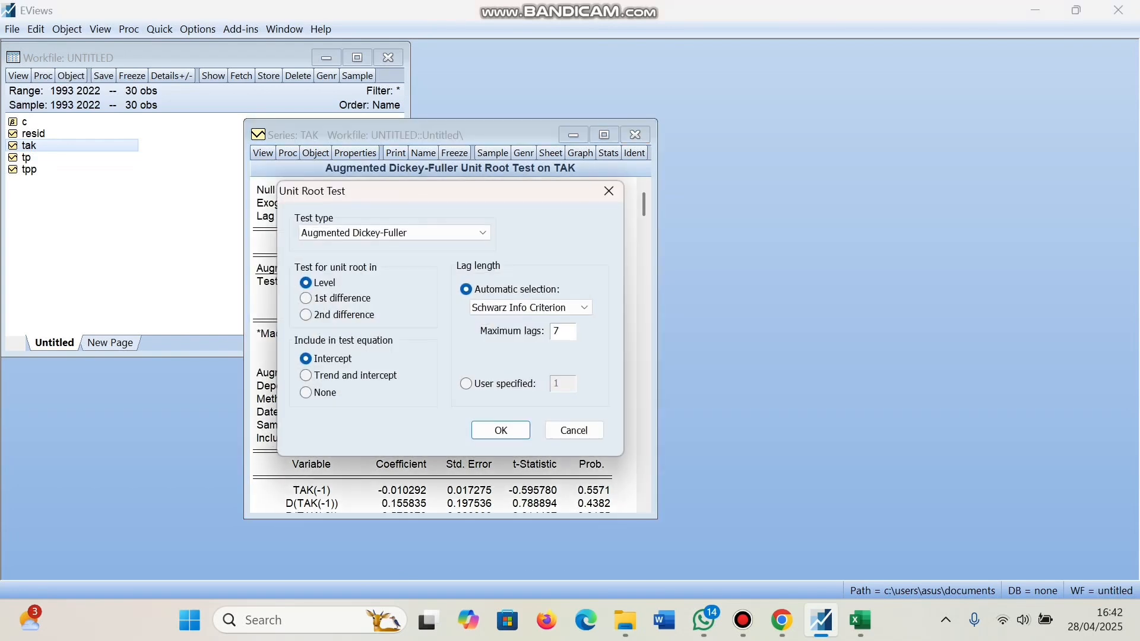
left_click(306, 298)
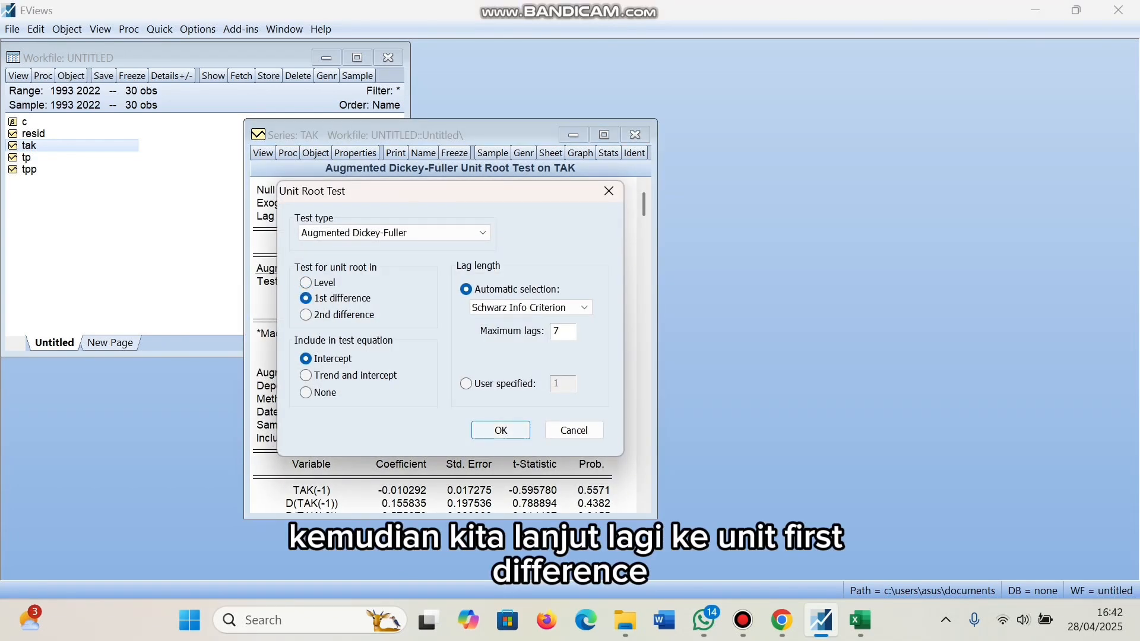
left_click(501, 430)
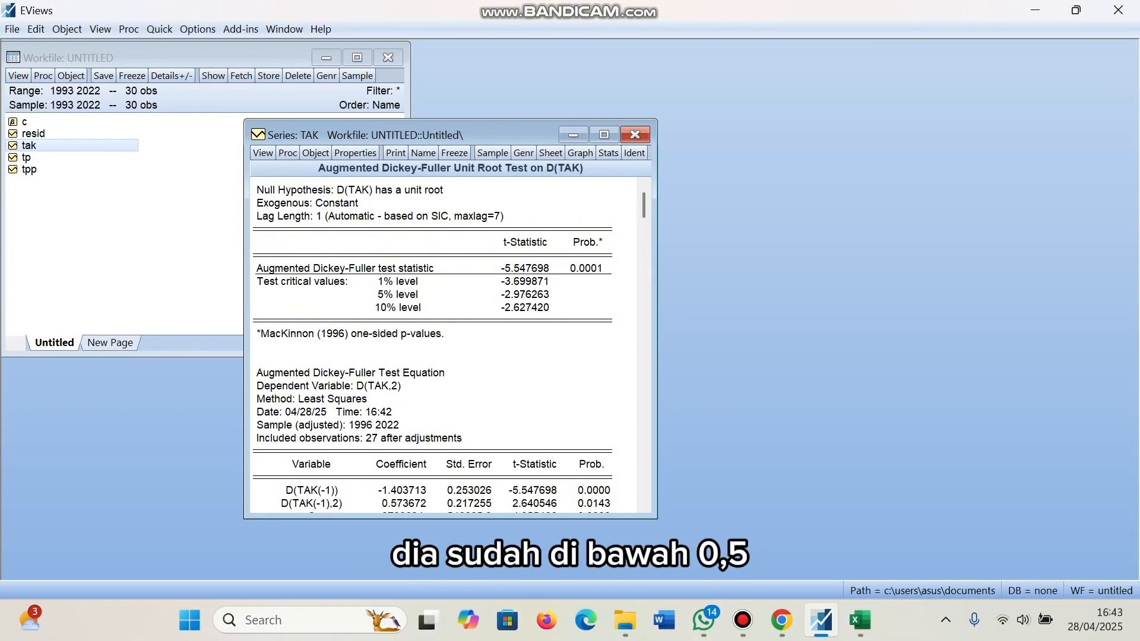
left_click(635, 135)
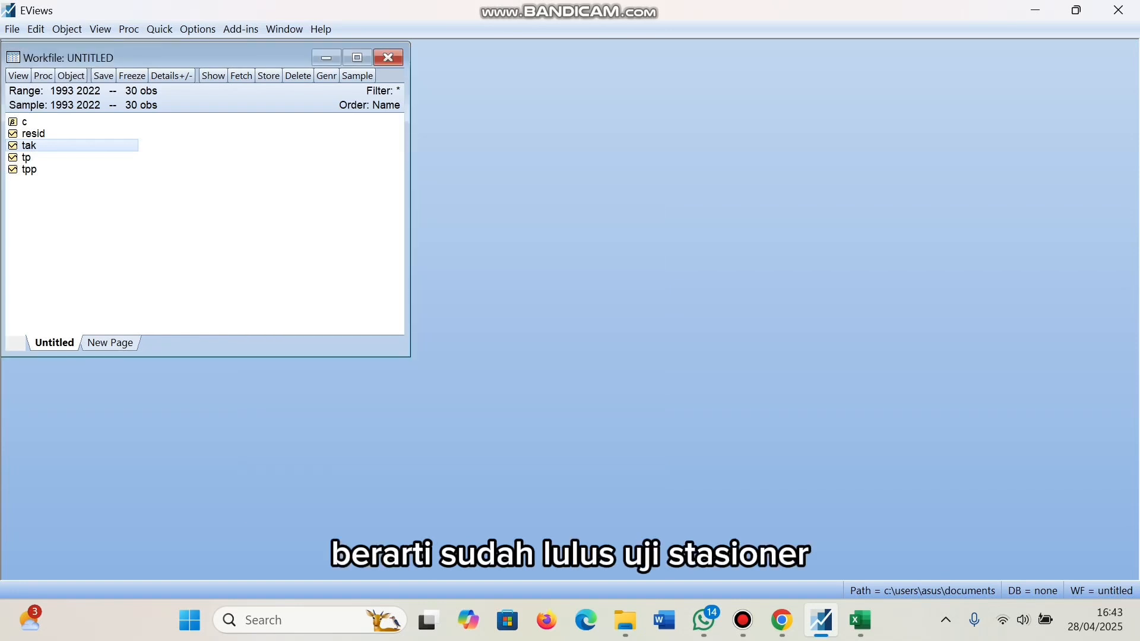
Open the TP series and run an Augmented Dickey-Fuller unit root test at level with intercept.
left_click(35, 158)
right_click(38, 157)
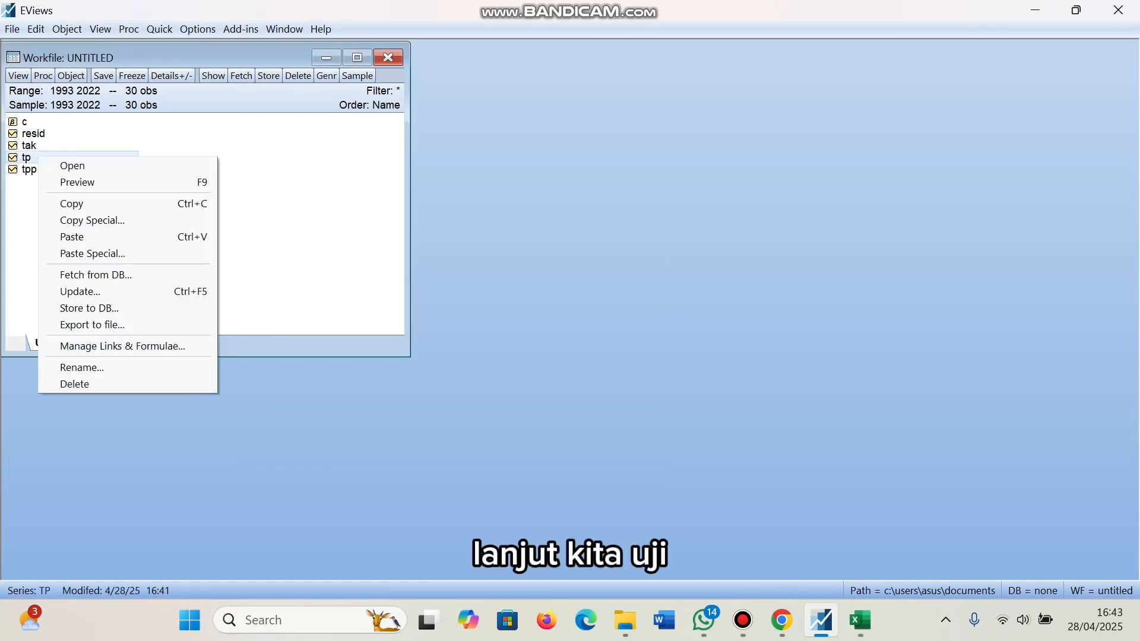
left_click(72, 166)
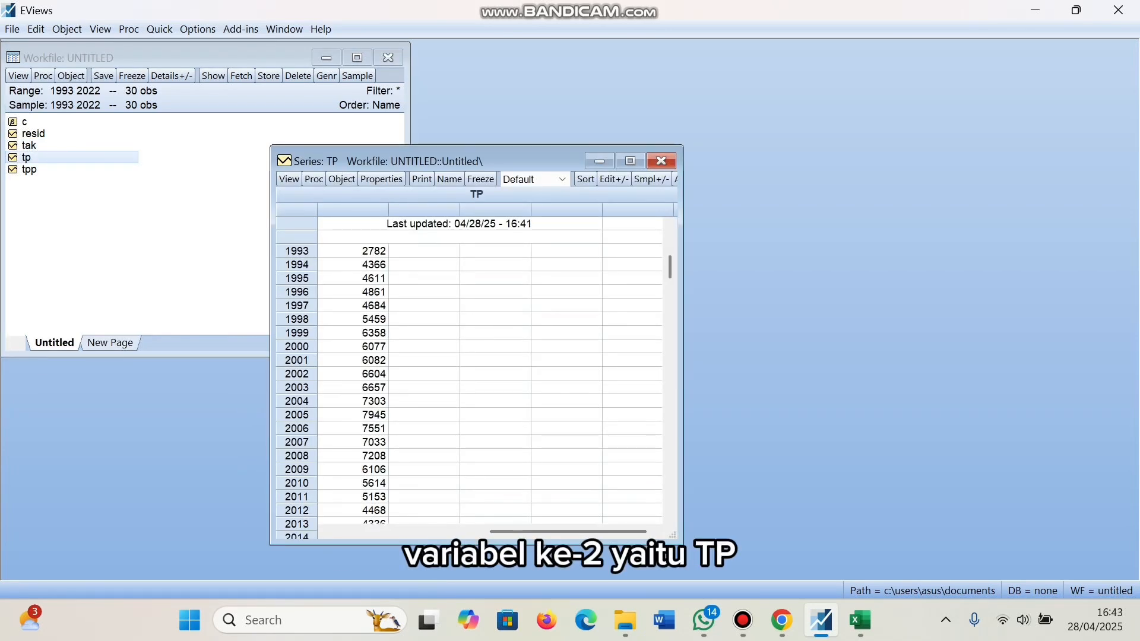
left_click(289, 178)
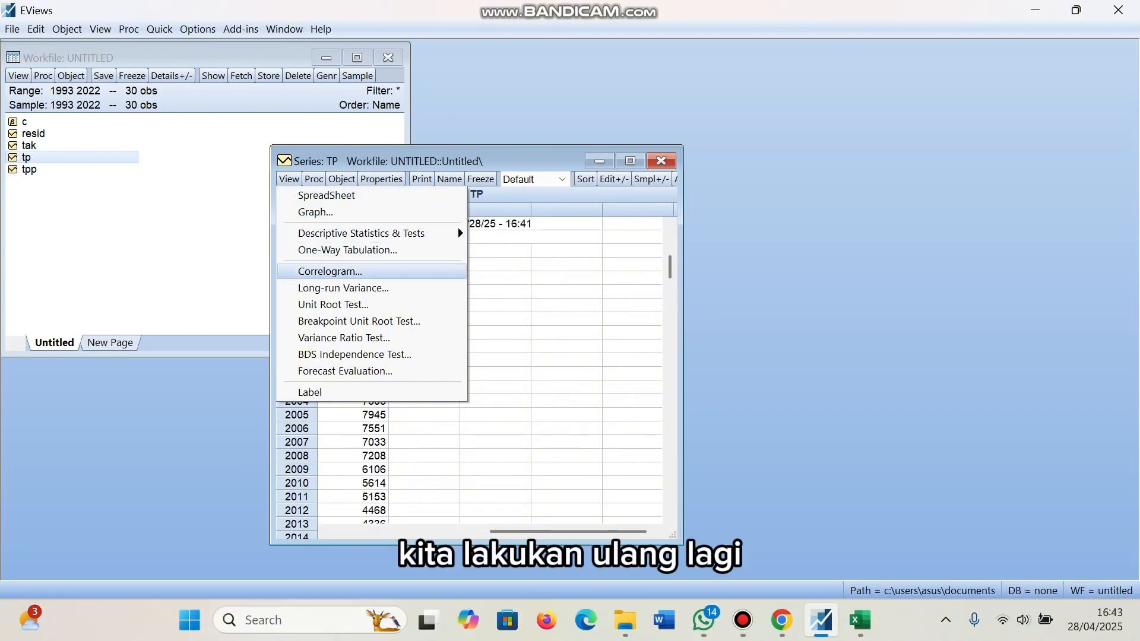
left_click(333, 304)
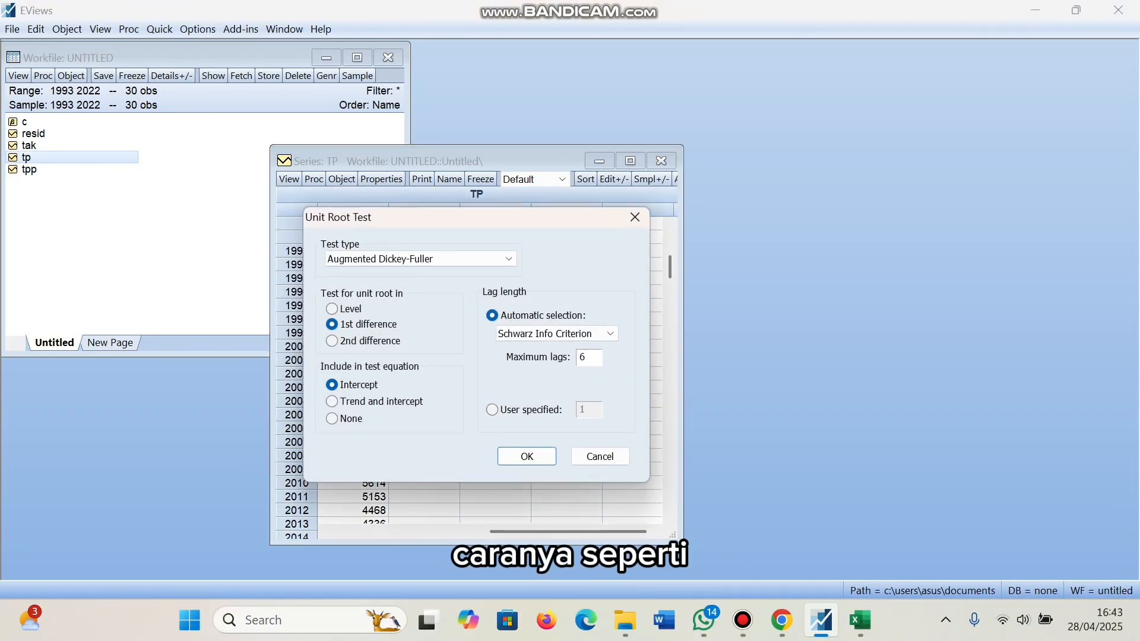
left_click(332, 308)
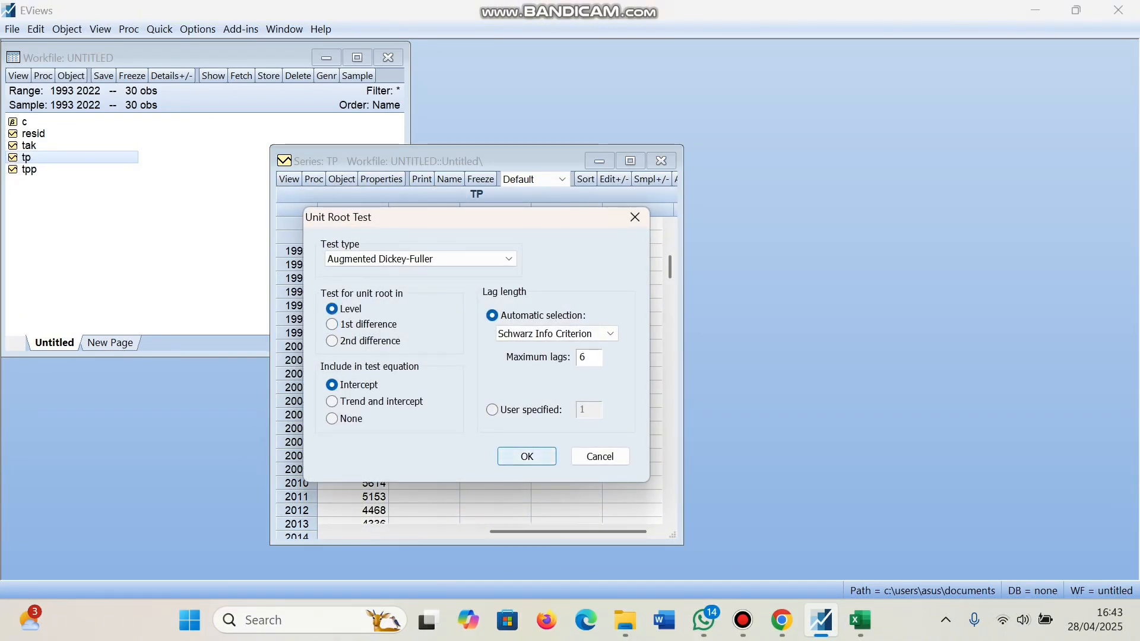
left_click(527, 456)
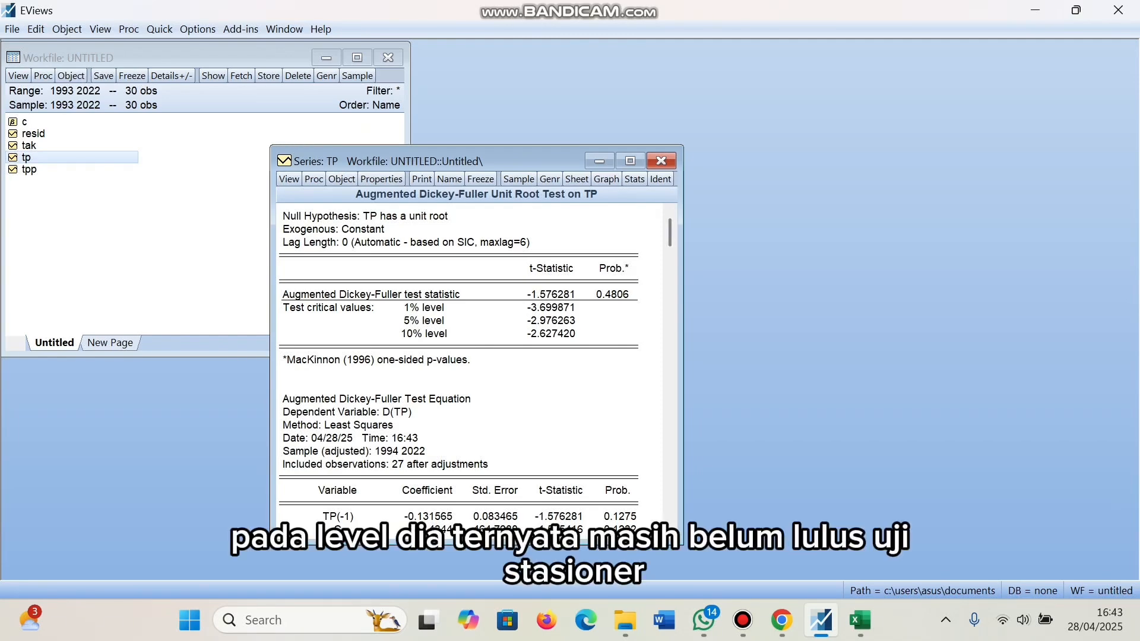
Run the Augmented Dickey-Fuller unit root test on TP in 1st difference with intercept, and close the series.
left_click(289, 178)
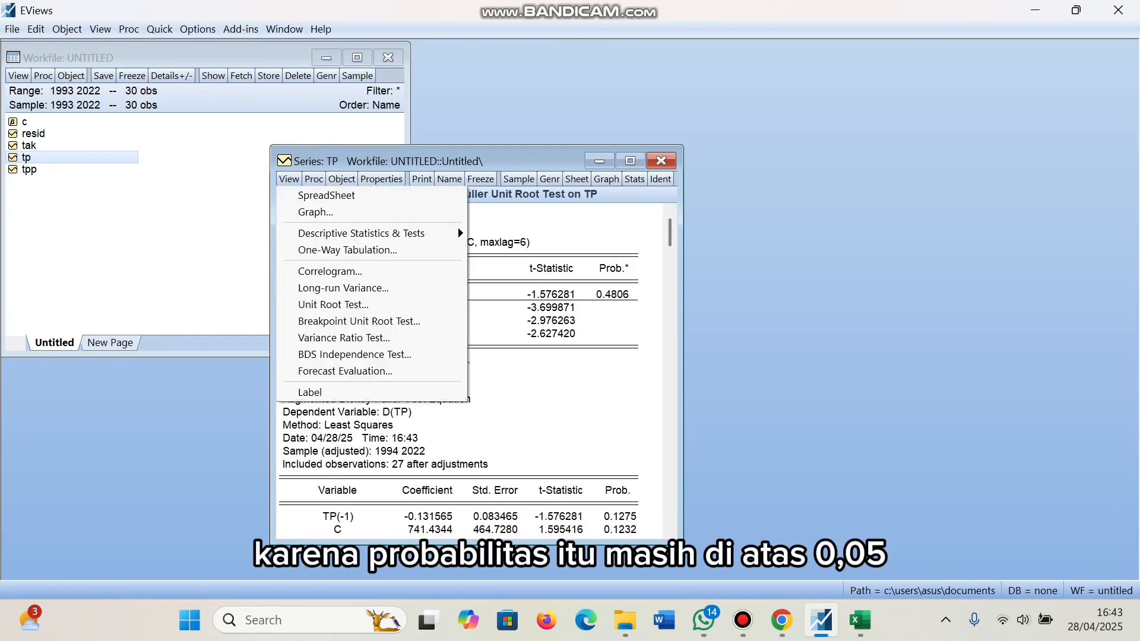
left_click(333, 305)
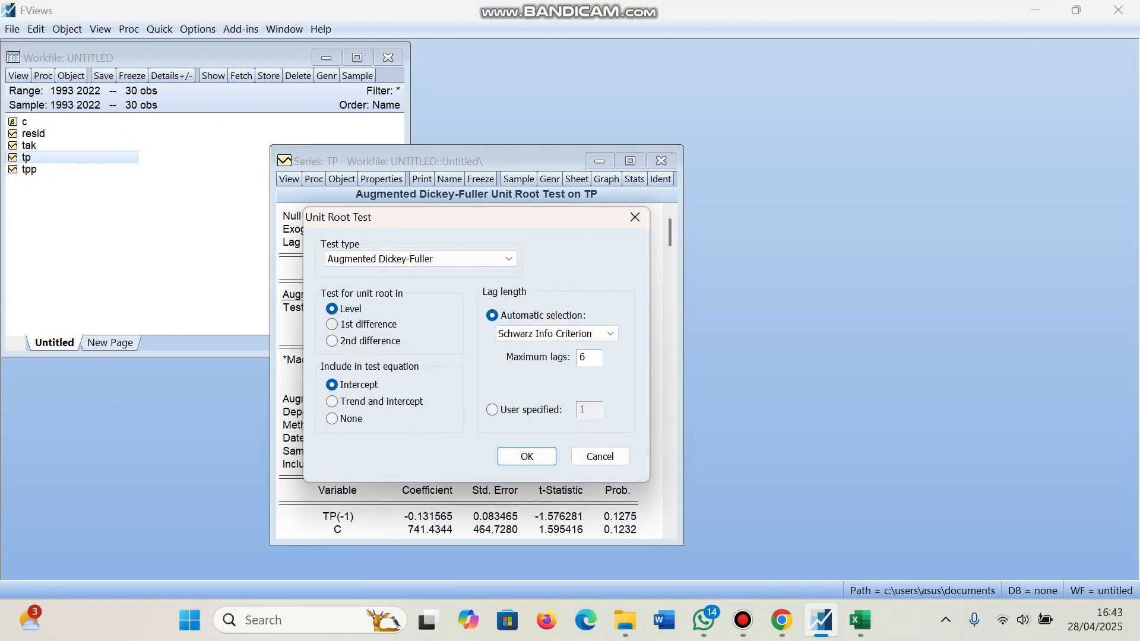
left_click(332, 325)
left_click(526, 456)
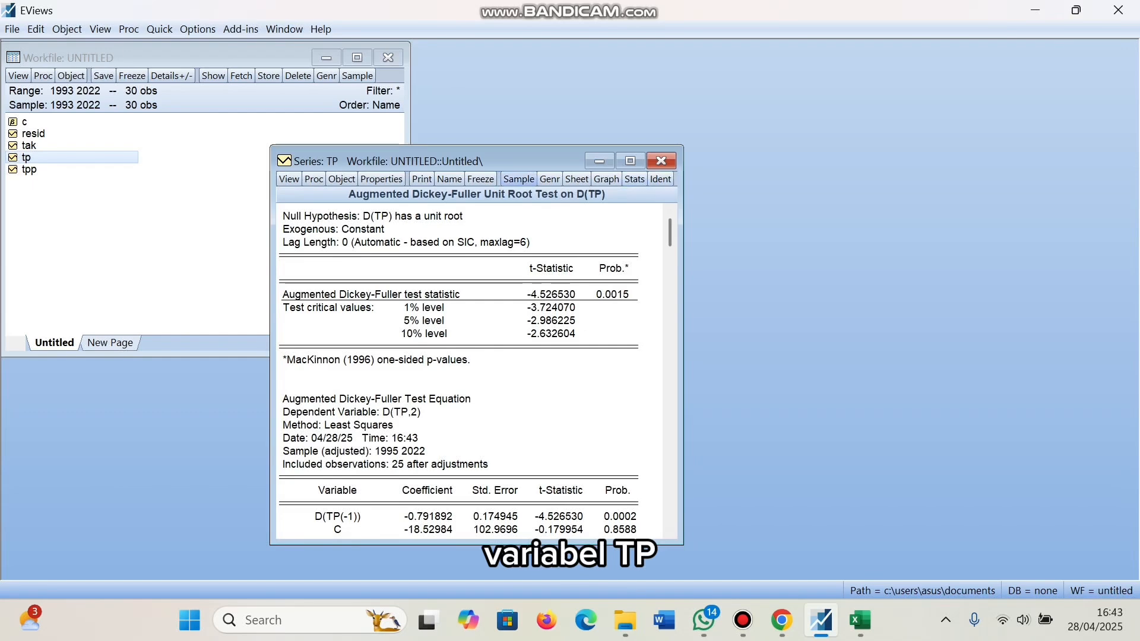
left_click(661, 161)
Open the TPP series and run an Augmented Dickey-Fuller unit root test at level with intercept.
left_click(29, 170)
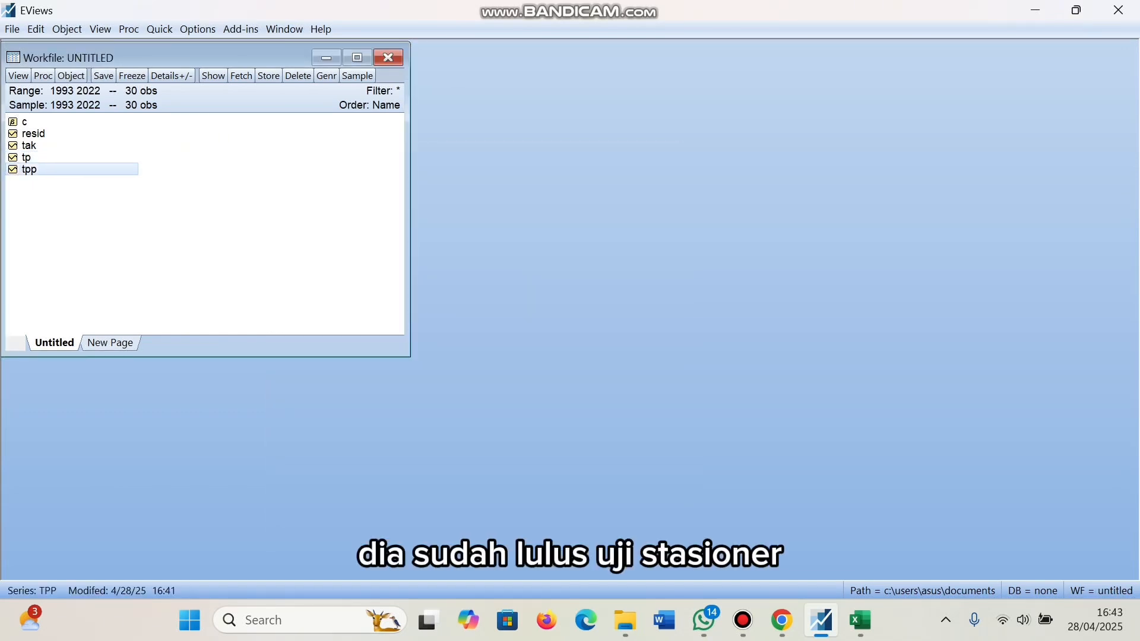
right_click(107, 170)
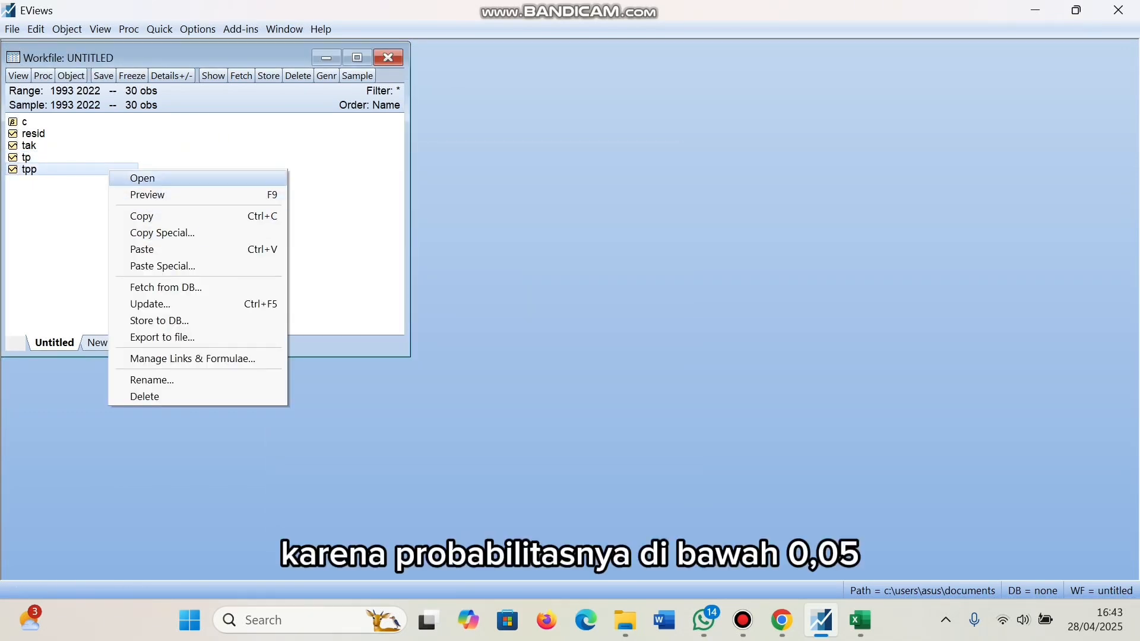
left_click(140, 176)
left_click(314, 204)
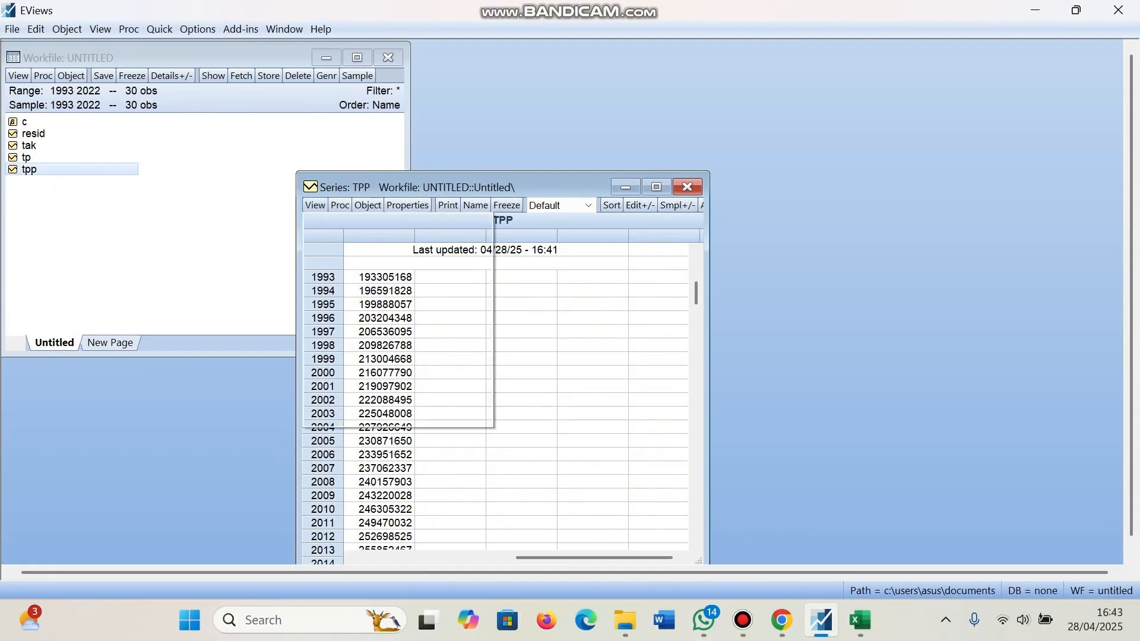
left_click(359, 330)
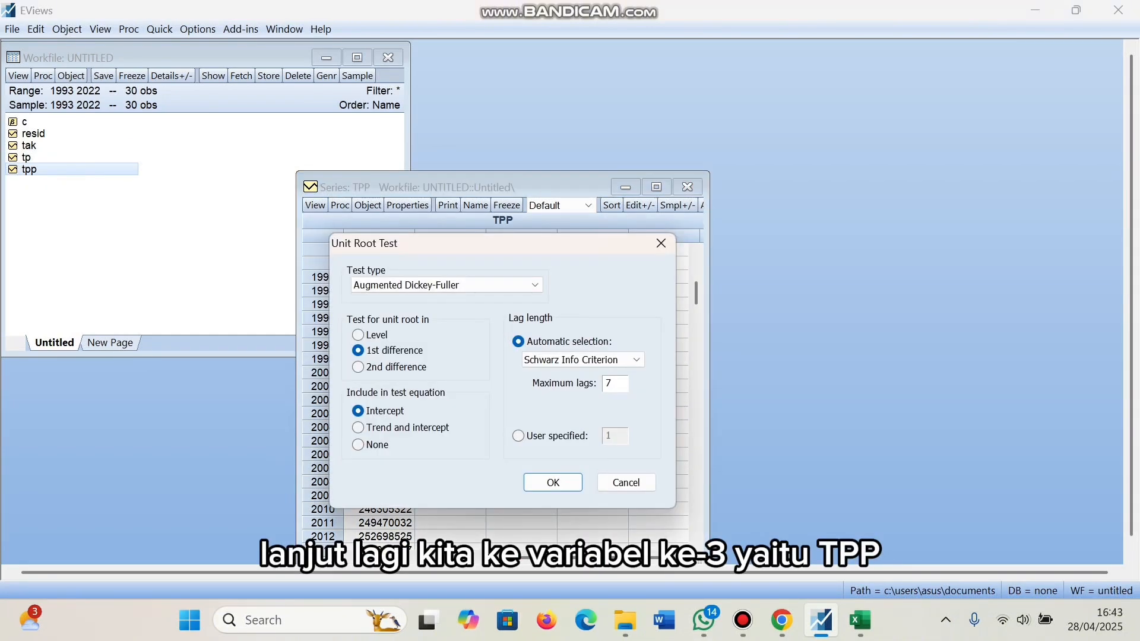
left_click(358, 335)
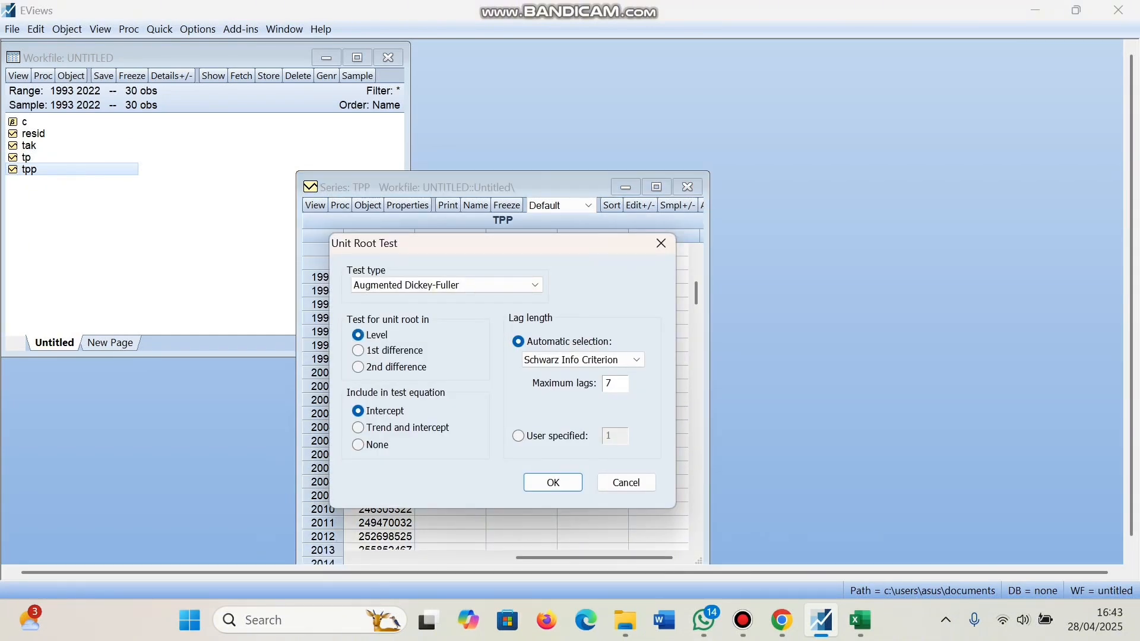
left_click(552, 482)
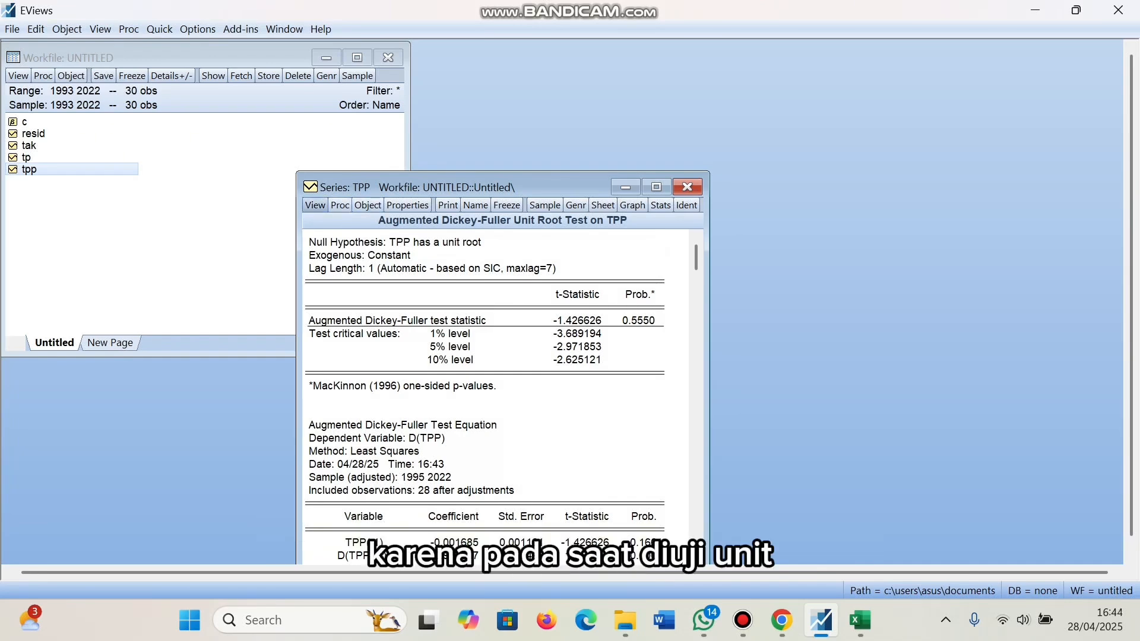
Run the Augmented Dickey-Fuller unit root test on TPP in 1st difference with intercept.
left_click(314, 205)
left_click(359, 330)
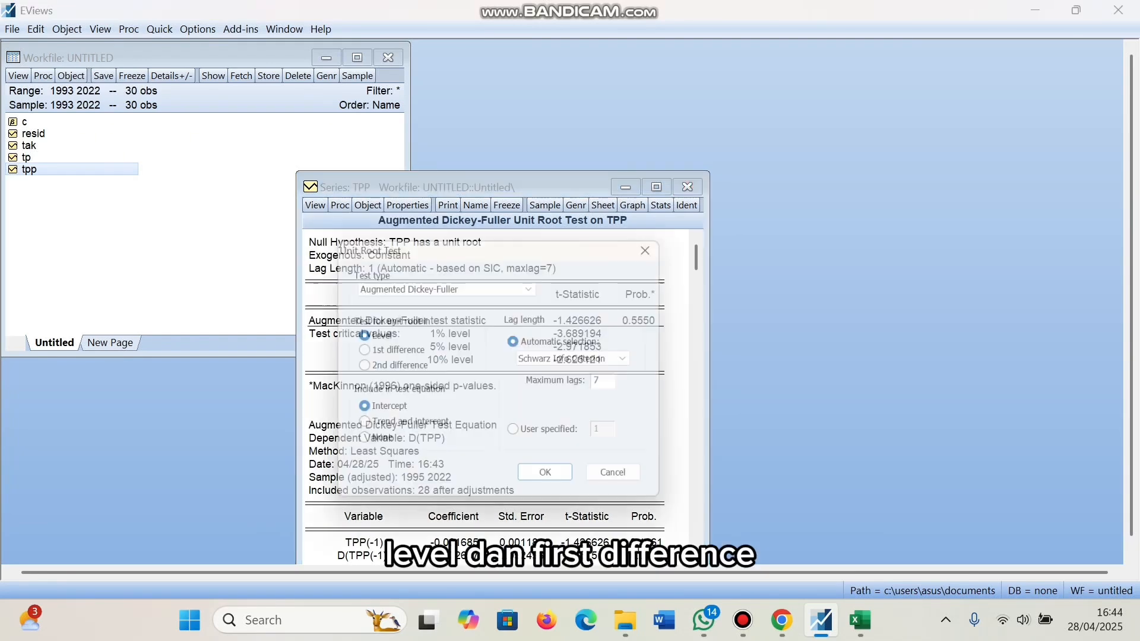
left_click(358, 350)
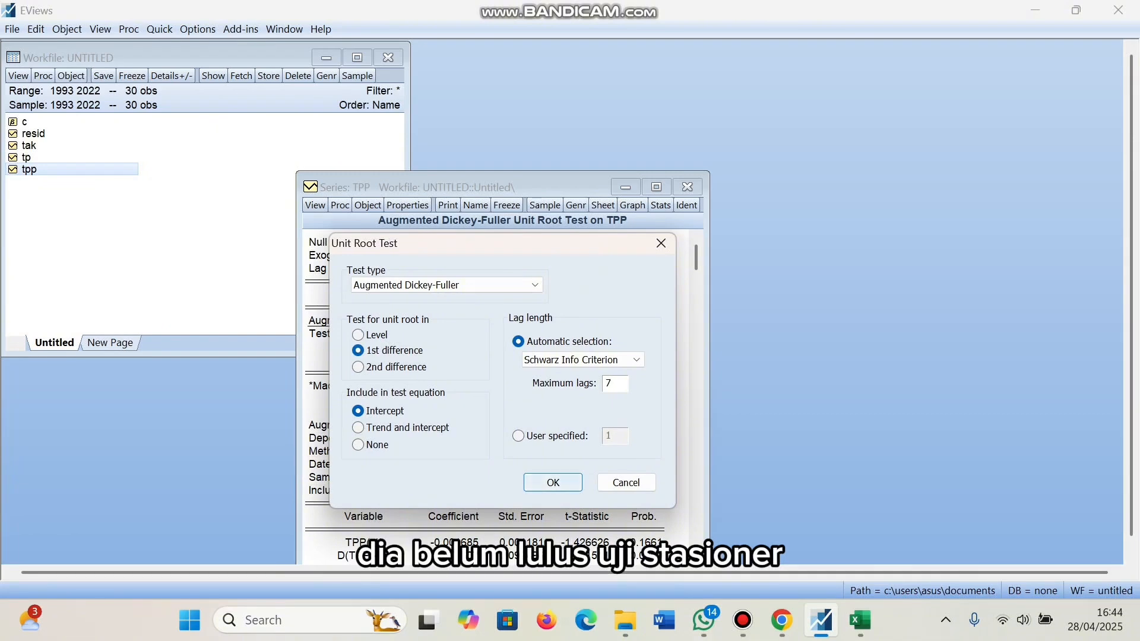
left_click(552, 483)
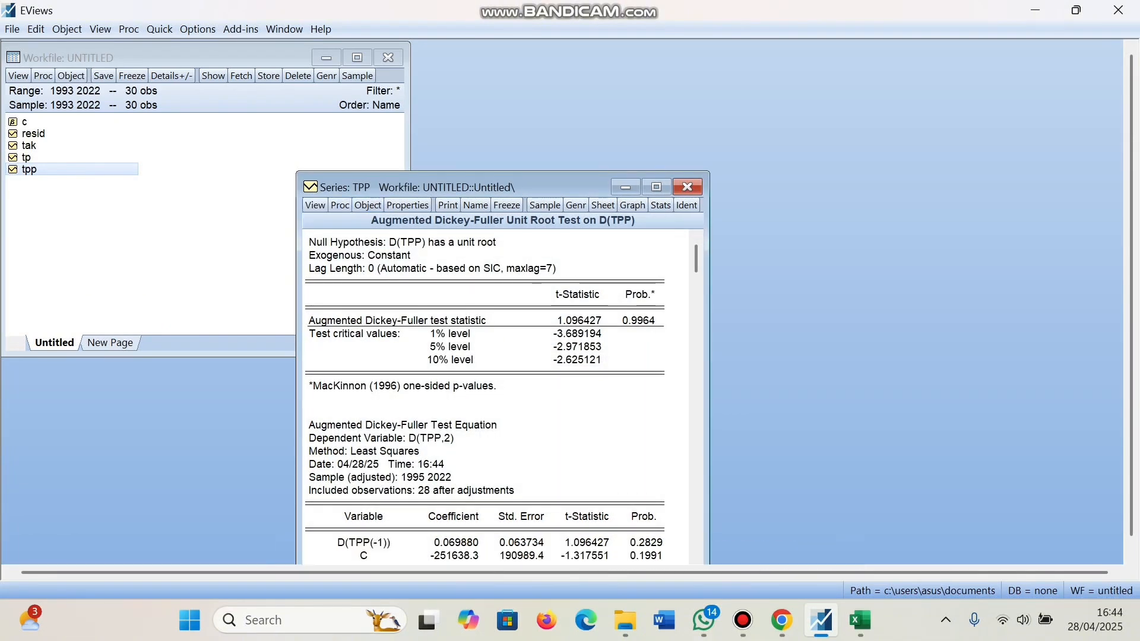
Run the Augmented Dickey-Fuller unit root test on TPP in 2nd difference with intercept, and close the series.
left_click(315, 205)
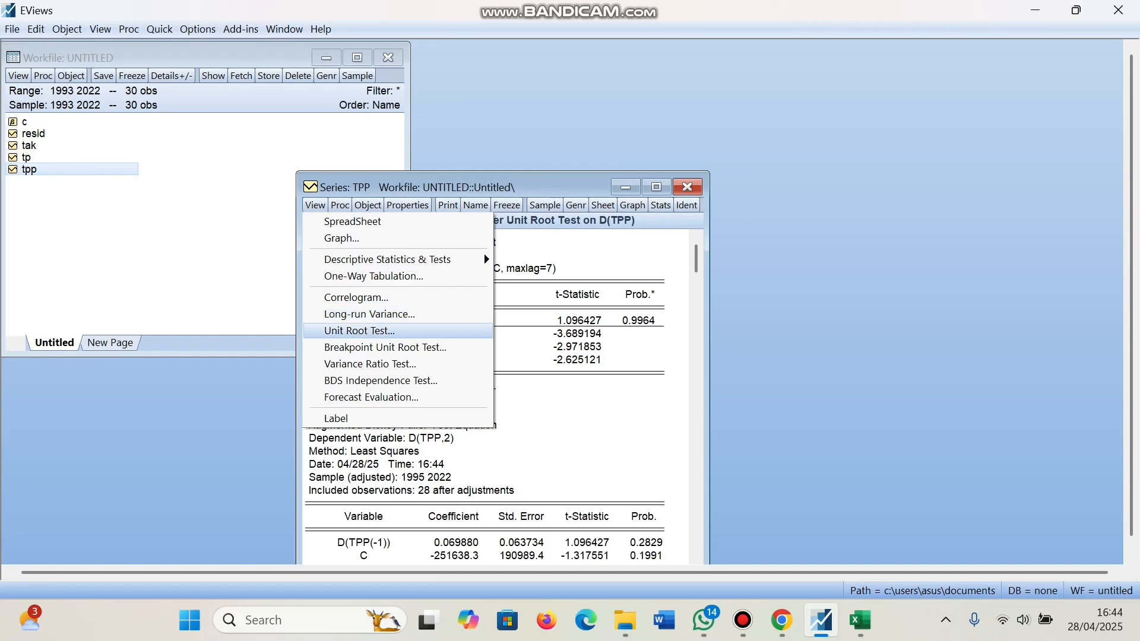
left_click(359, 331)
left_click(358, 367)
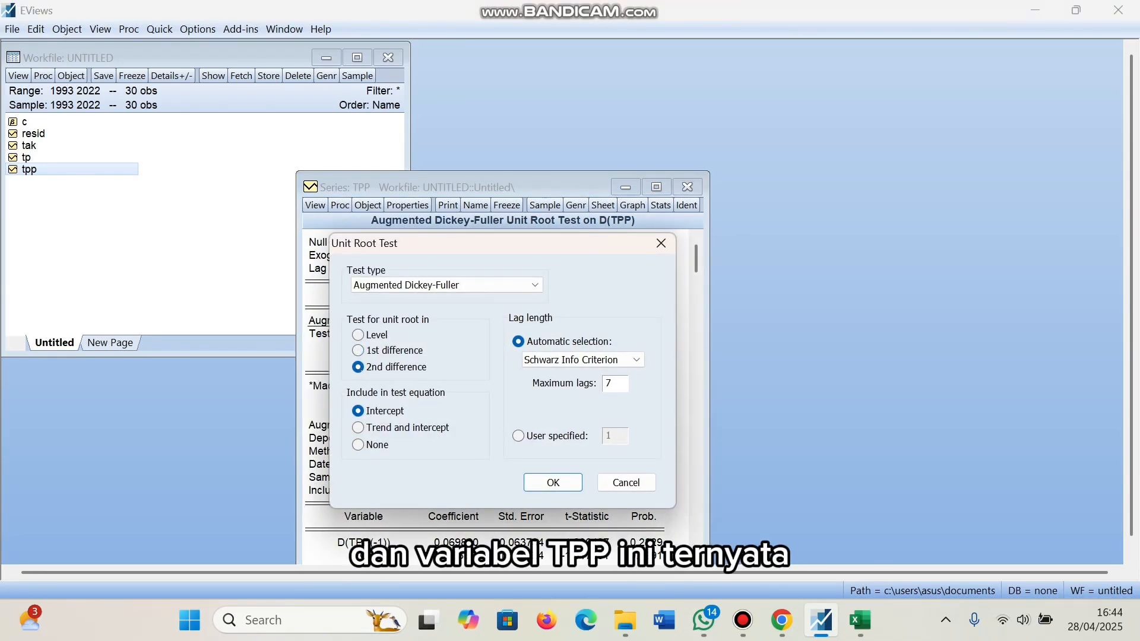
left_click(552, 482)
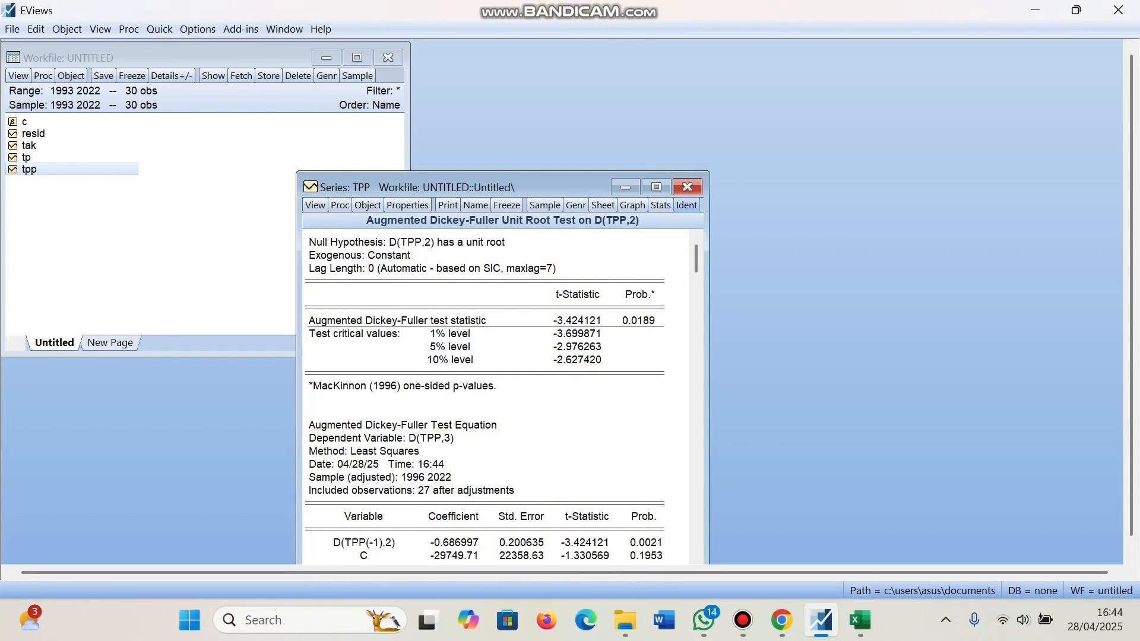
left_click(687, 187)
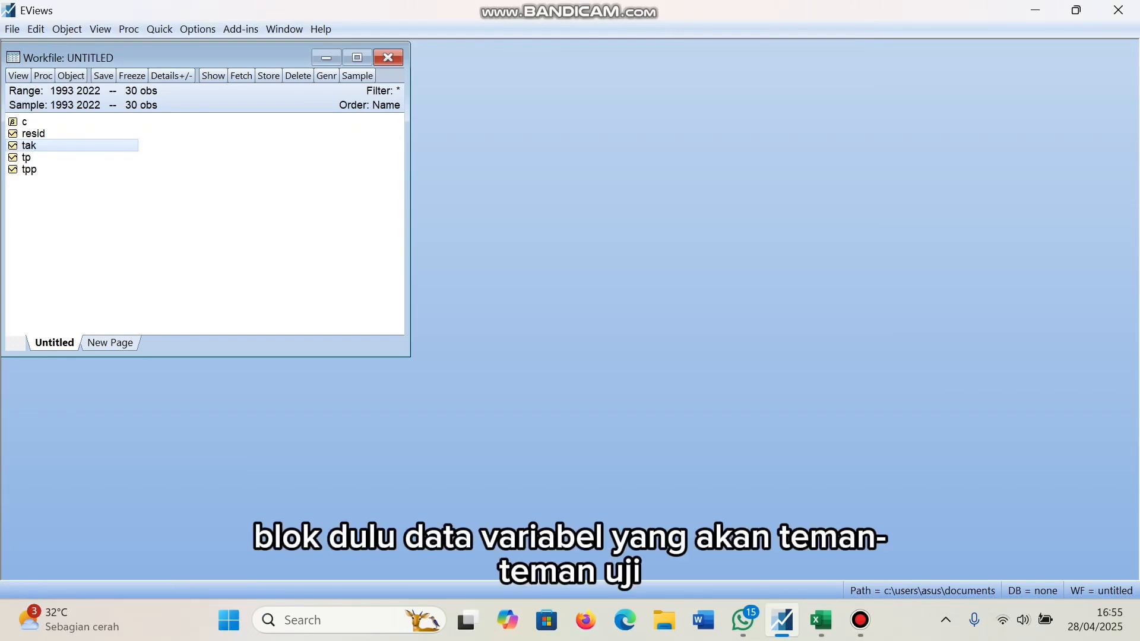
Select the TAK, TP and TPP series together and open them as a VAR.
left_click(26, 157, "ctrl")
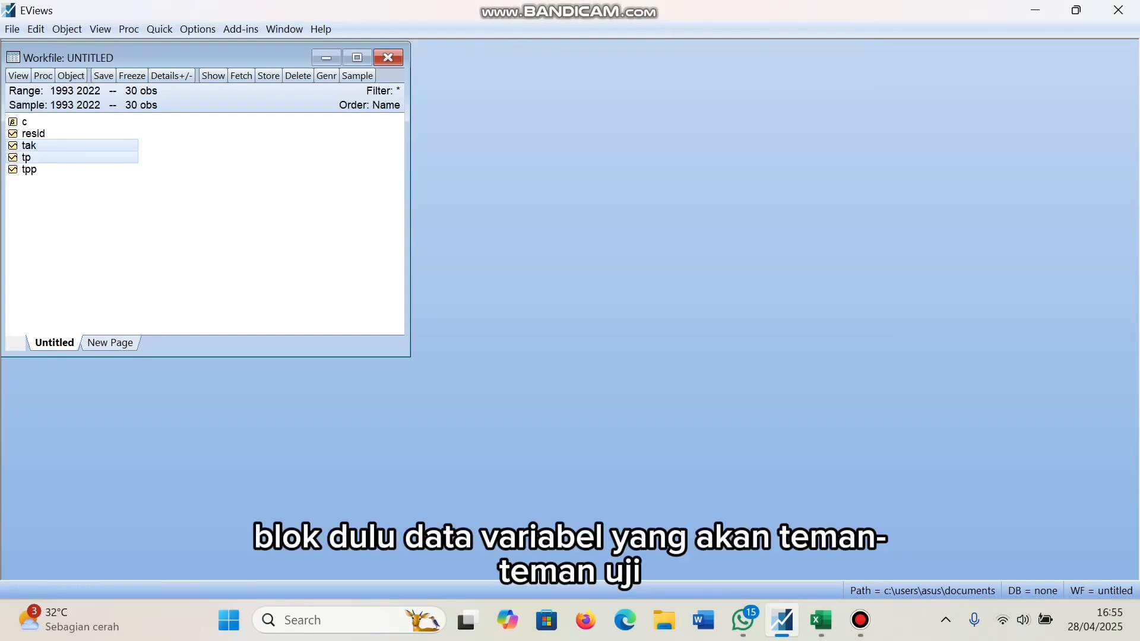
left_click(29, 169, "ctrl")
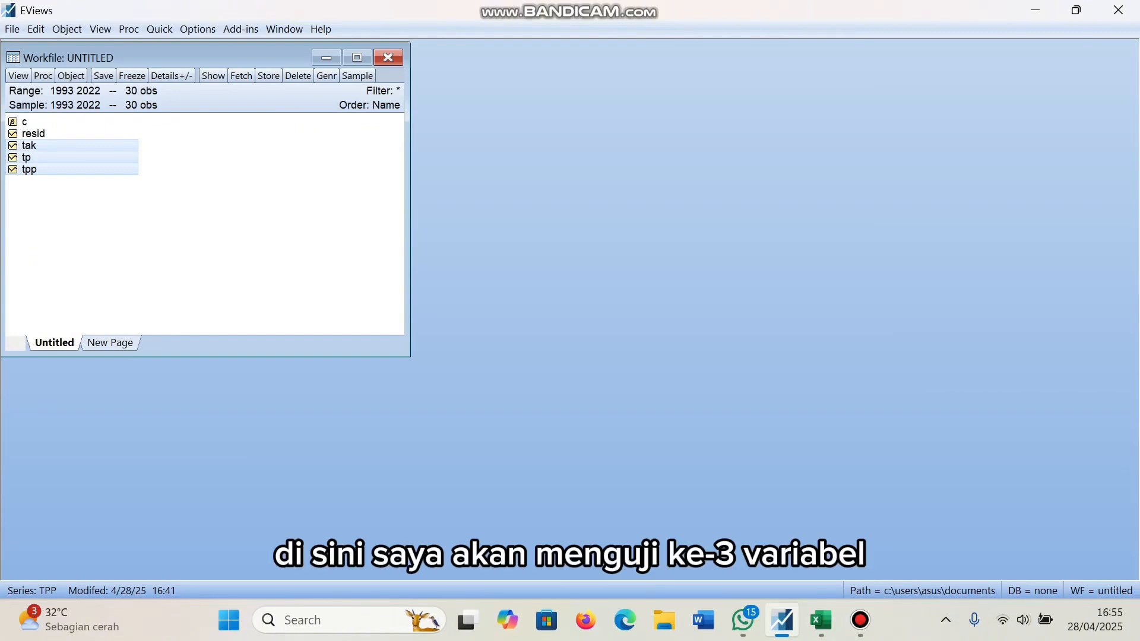
right_click(43, 172)
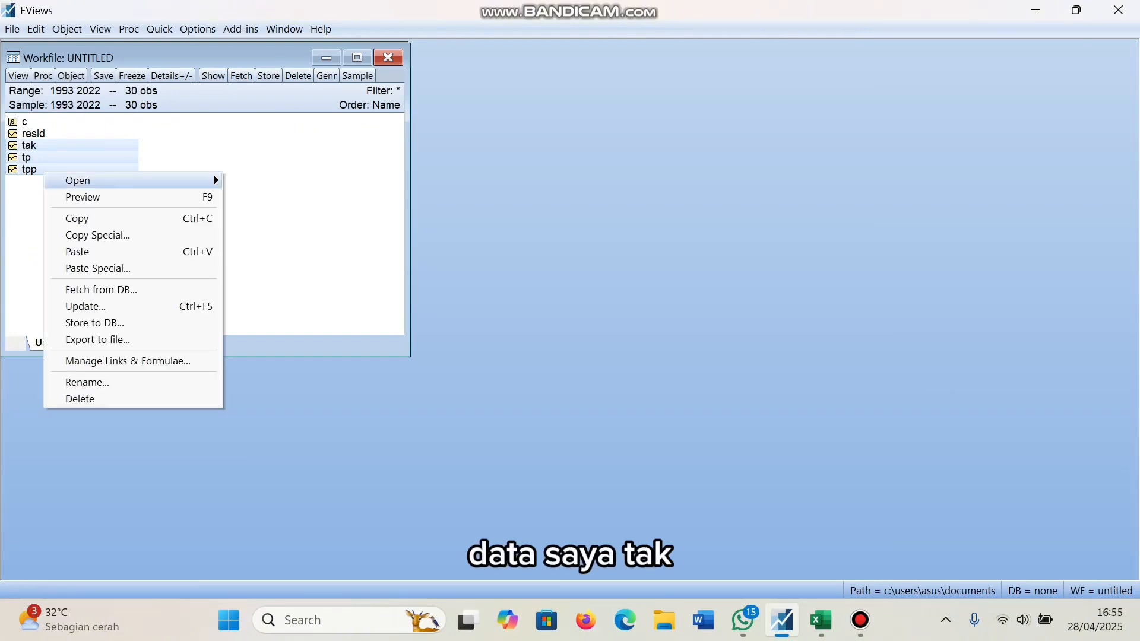
mouse_move(78, 181)
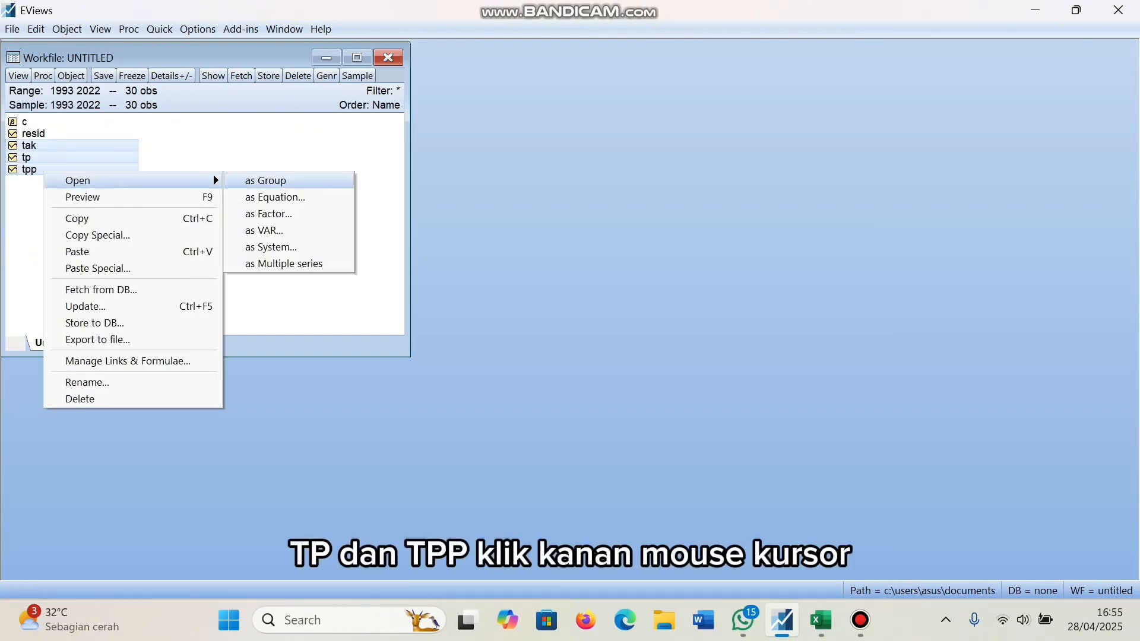
left_click(264, 230)
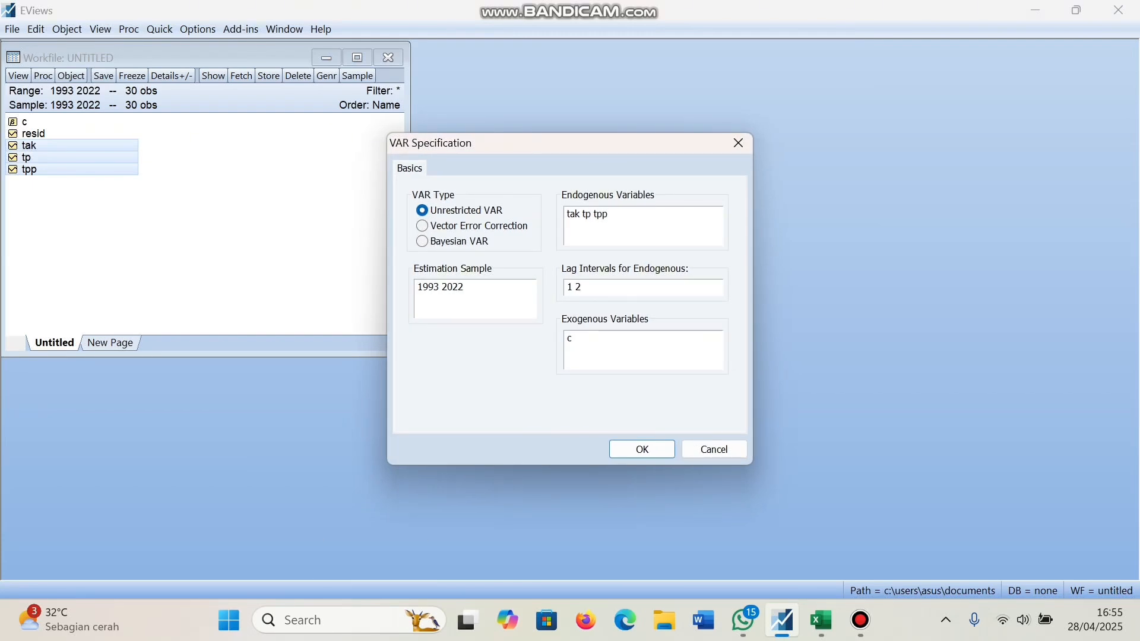
Set the endogenous variables to D(TPP,2) D(TAK,2) D(TP,2) and estimate the unrestricted VAR.
left_click_drag(612, 214, 566, 214)
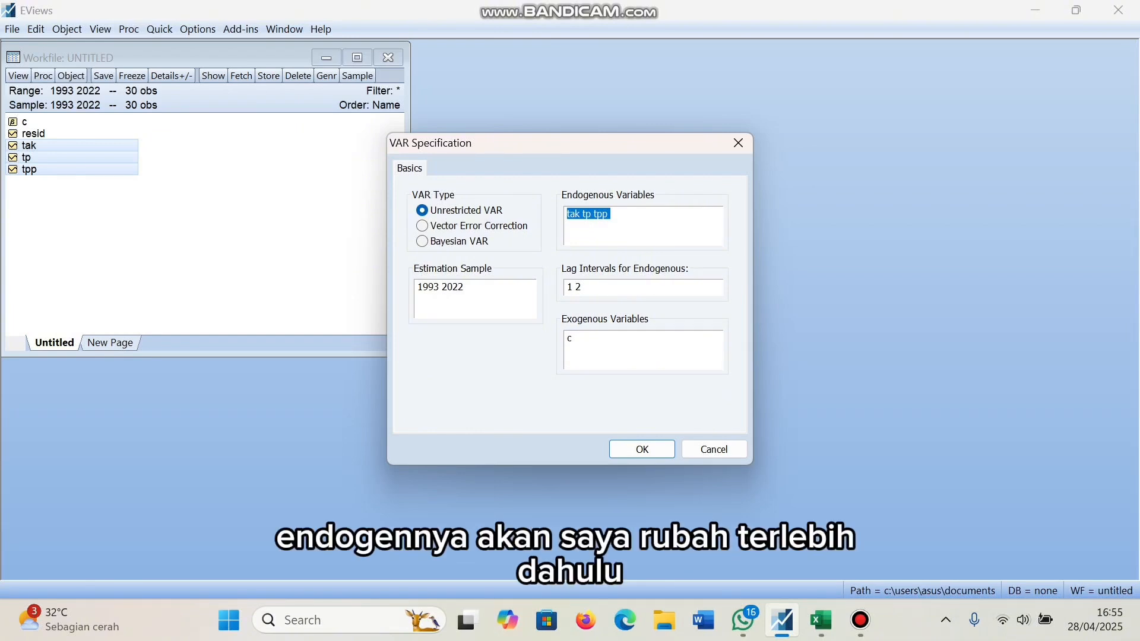
key("BackSpace")
type("D")
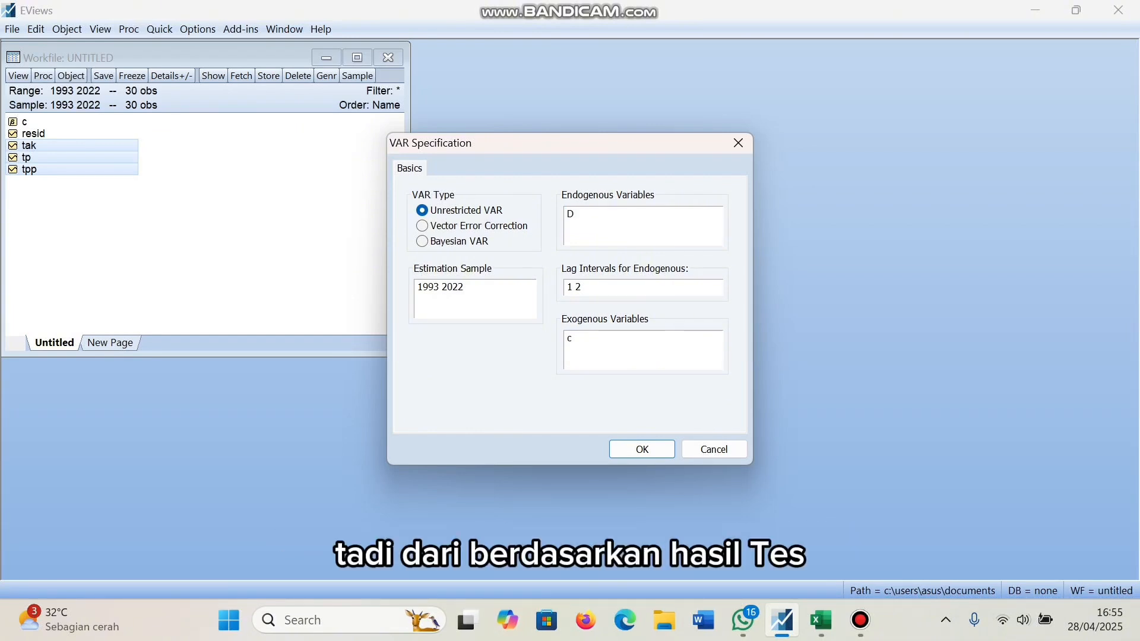
type("(T")
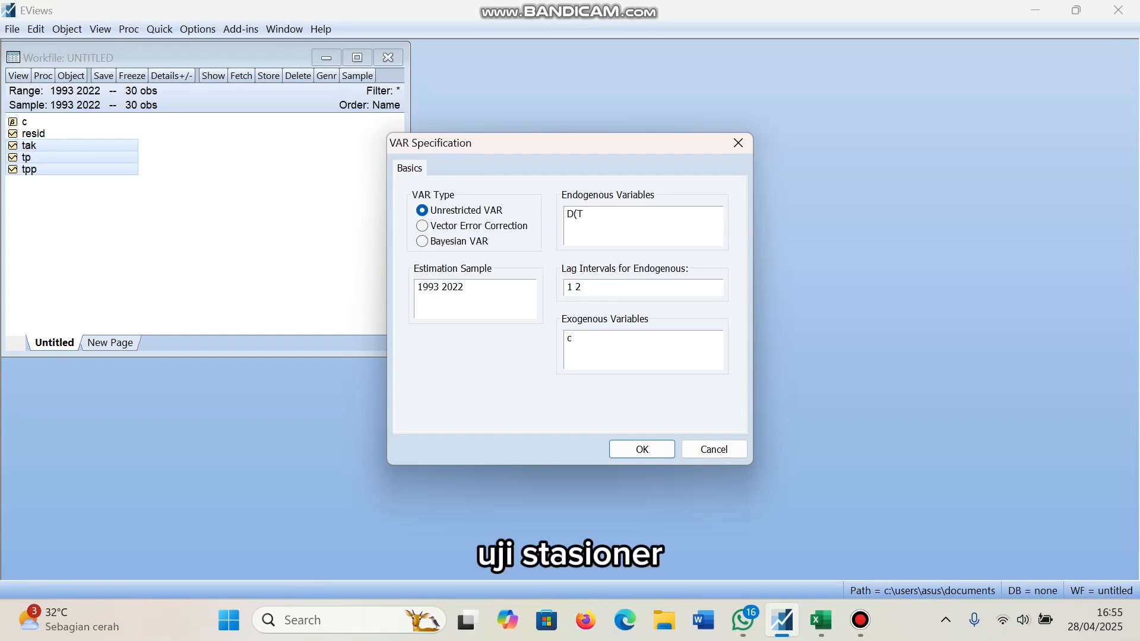
type("PP,2")
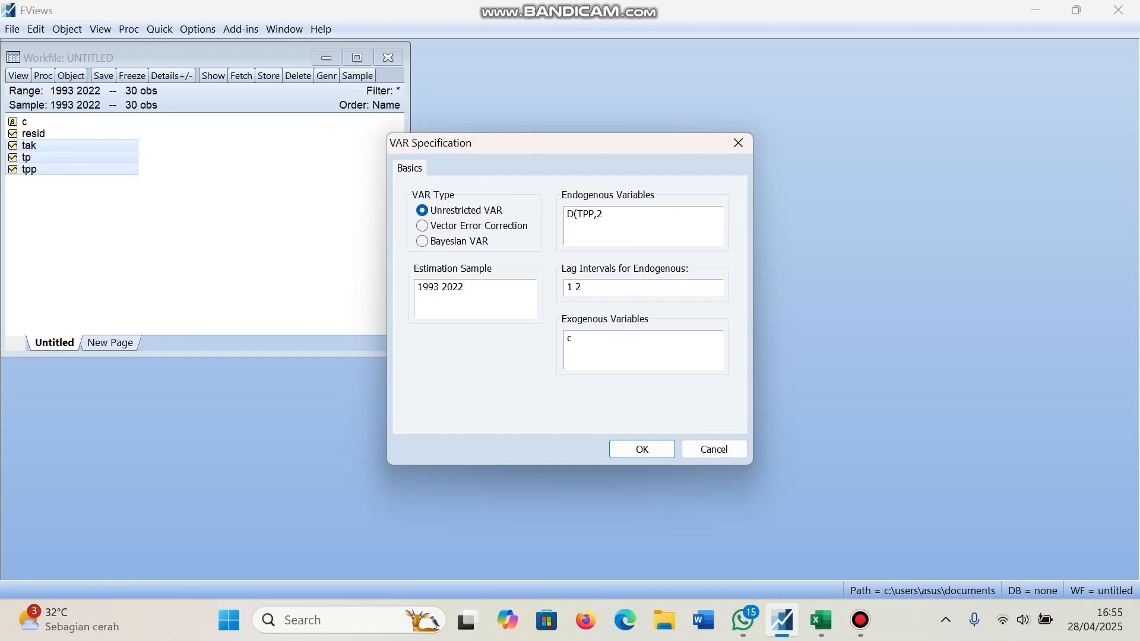
type(") D")
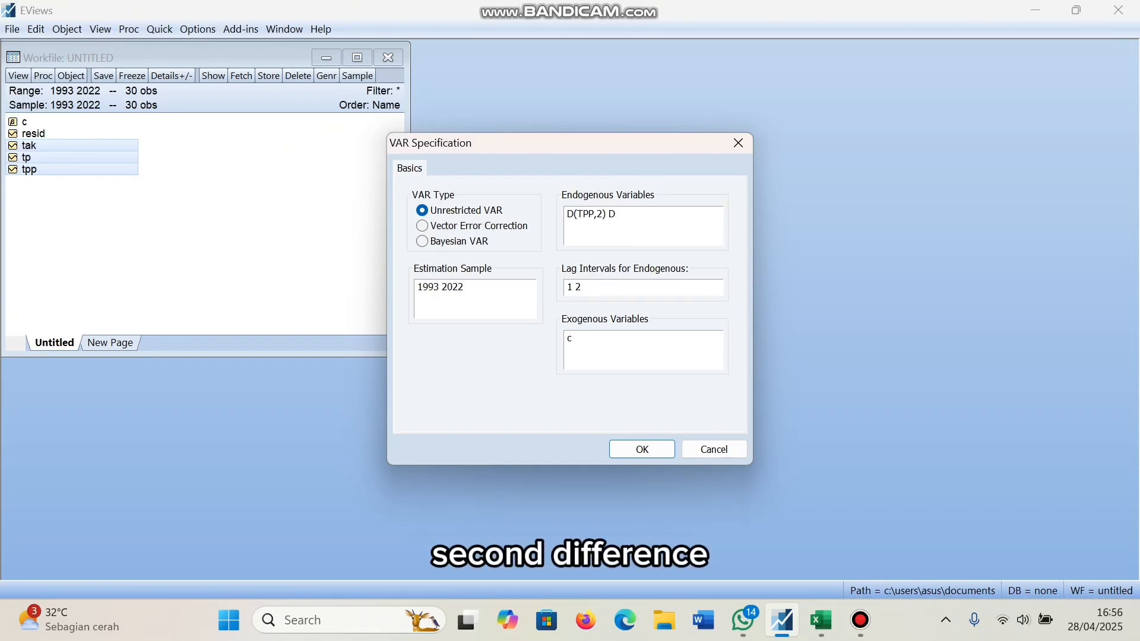
type("(T")
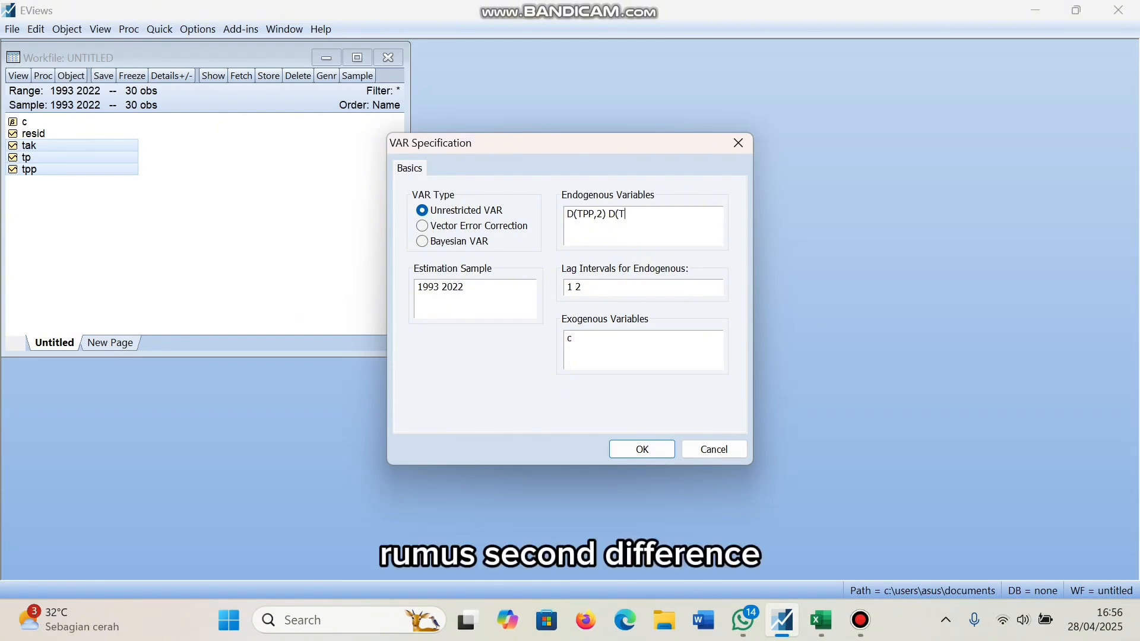
type("AK,2")
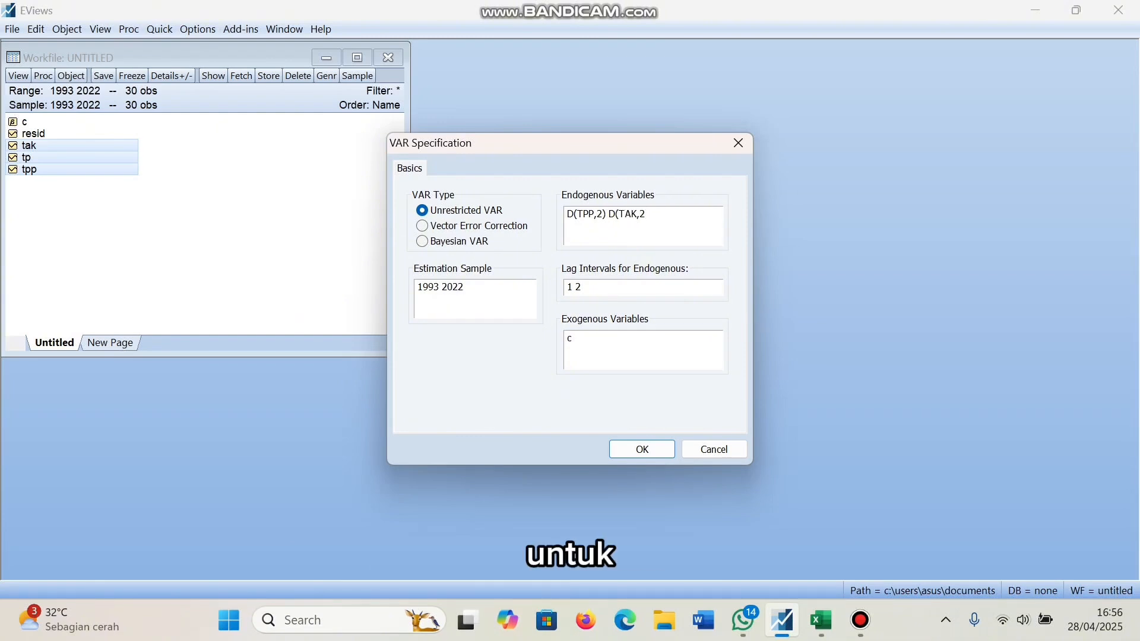
type(") D")
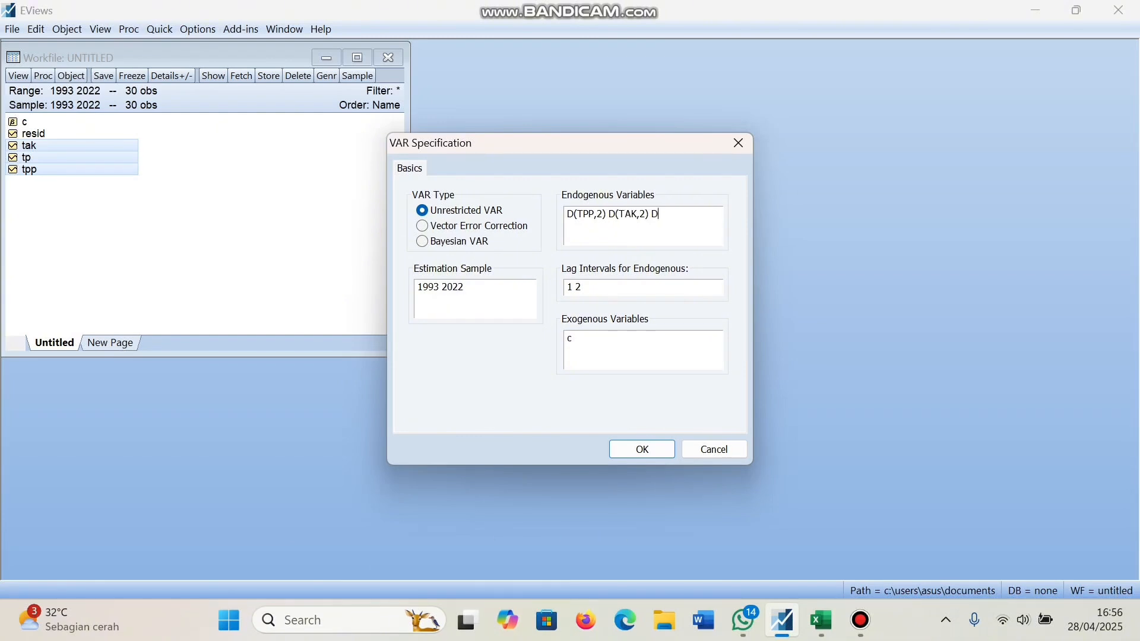
type("(TP,")
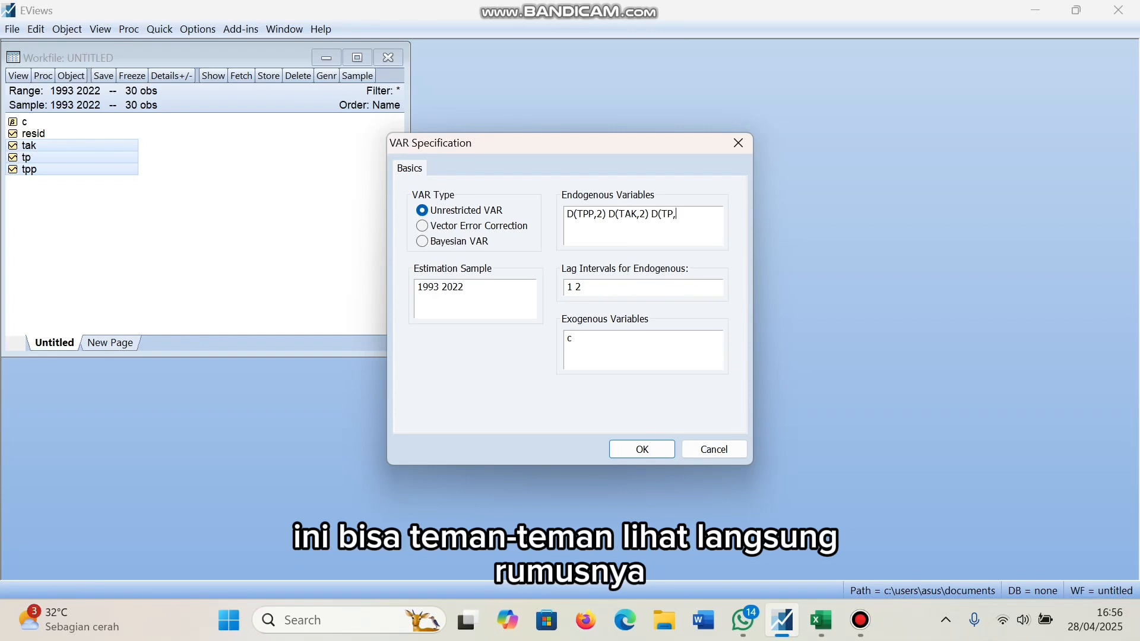
type("2)")
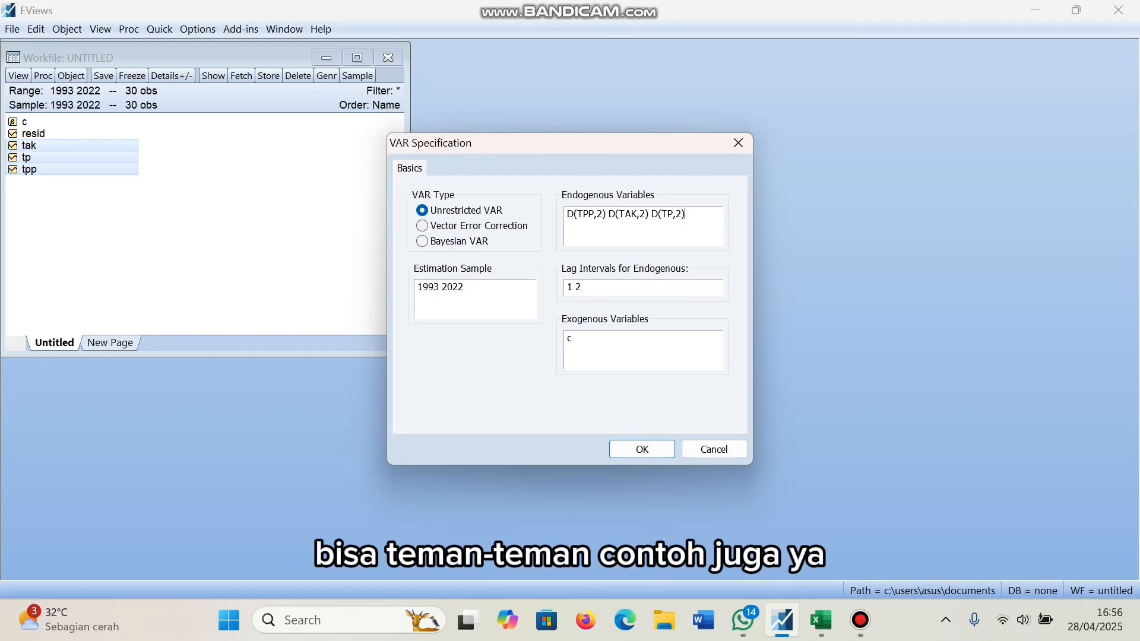
key("Return")
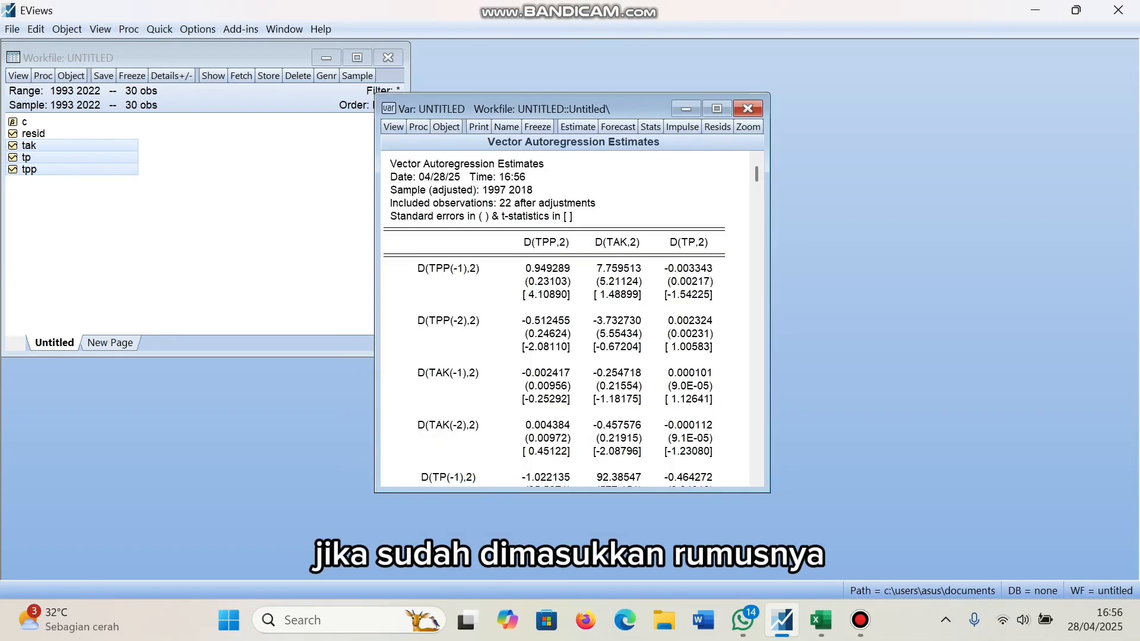
Run the lag length criteria test on the estimated VAR with 5 lags included.
left_click(393, 127)
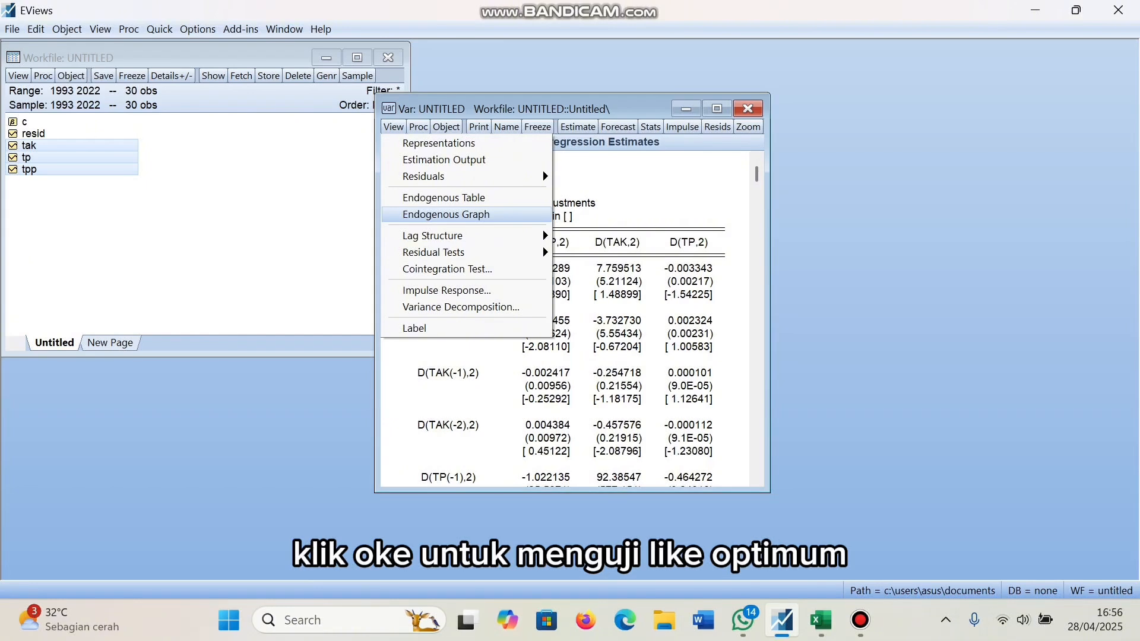
mouse_move(432, 236)
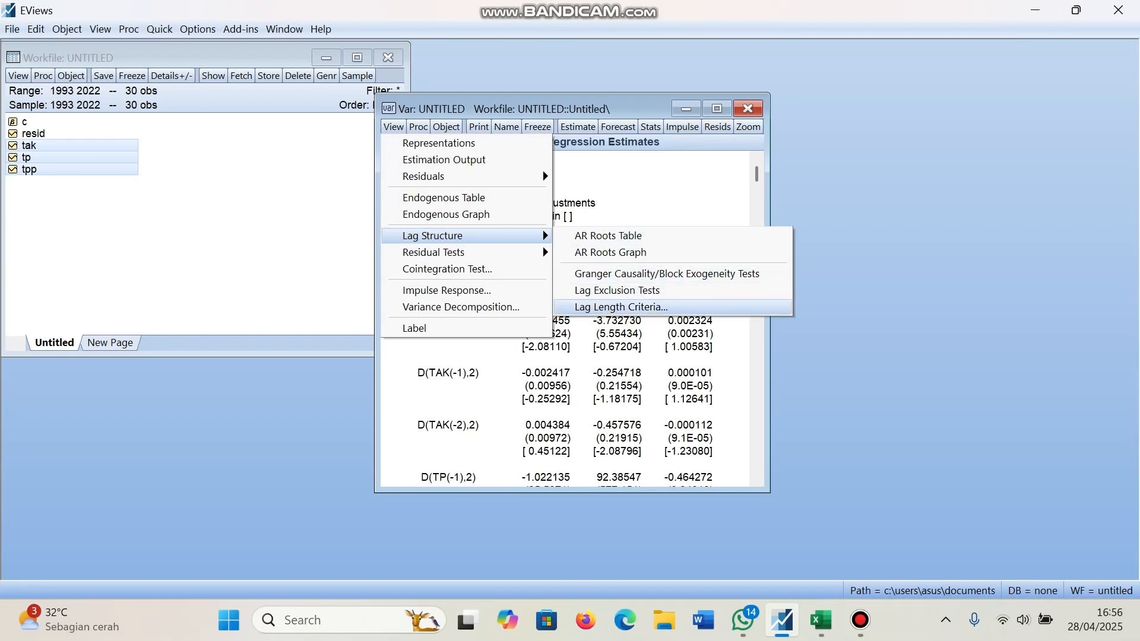
left_click(621, 307)
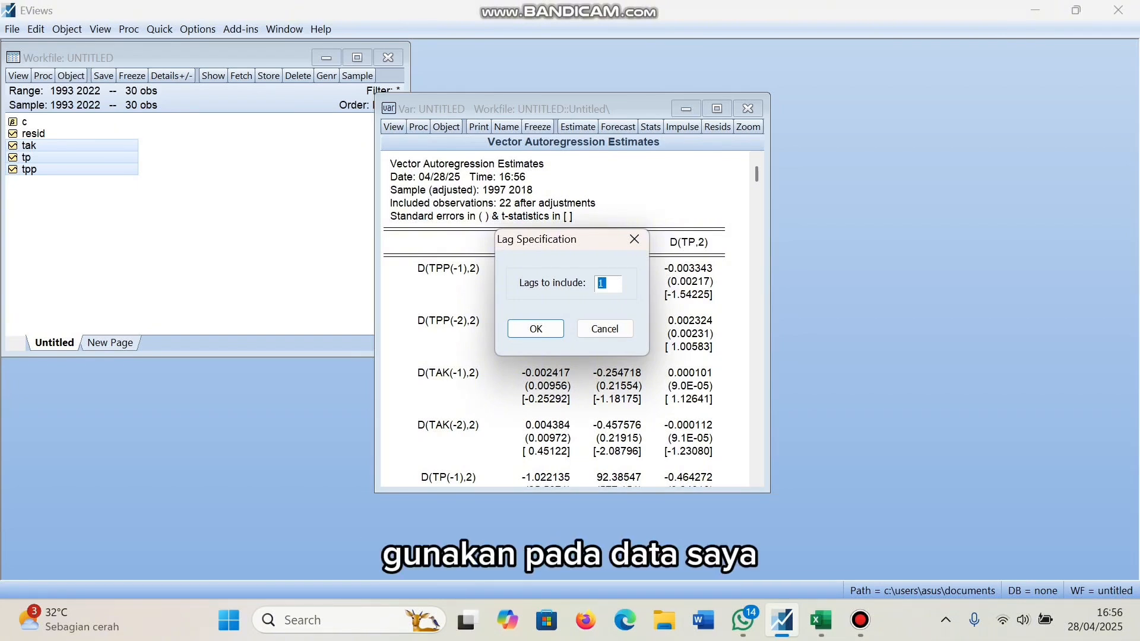
key("BackSpace")
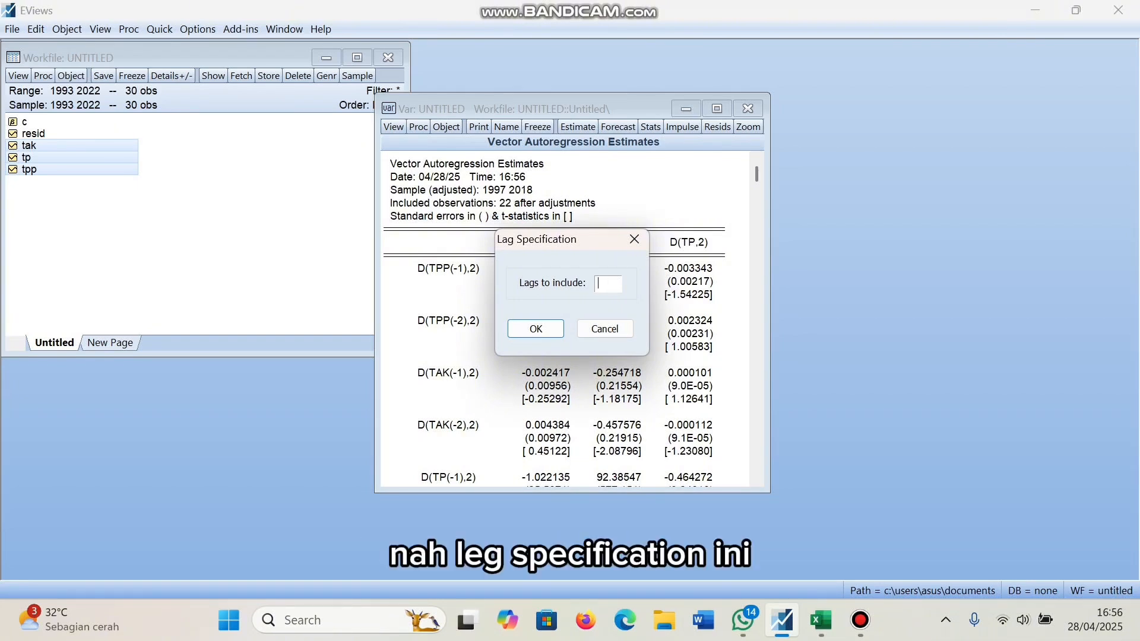
type("5")
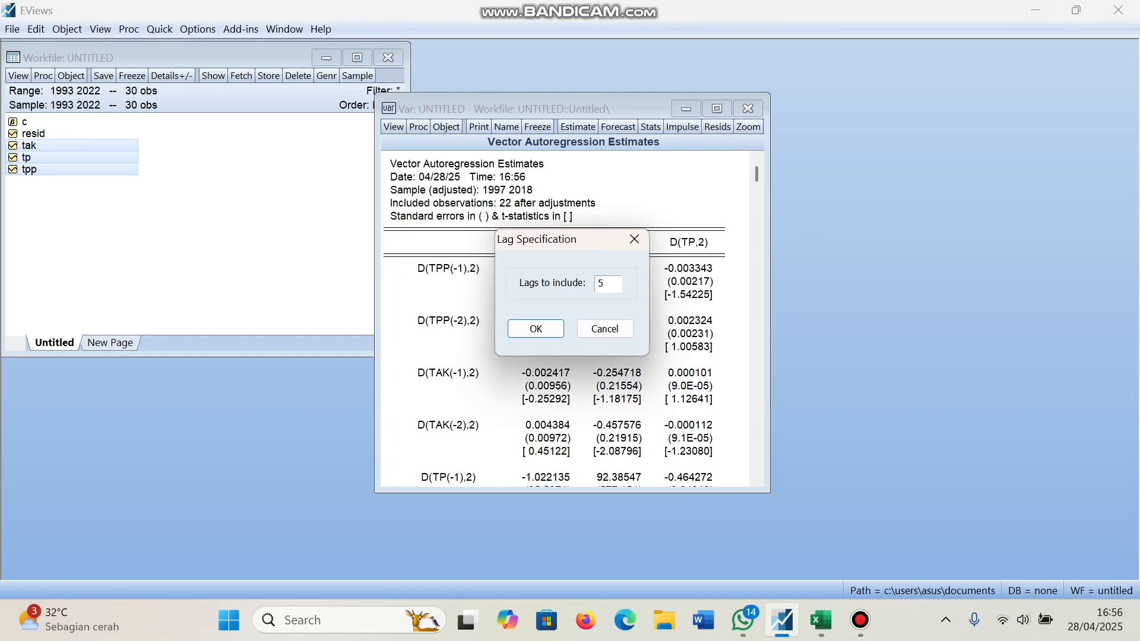
key("Return")
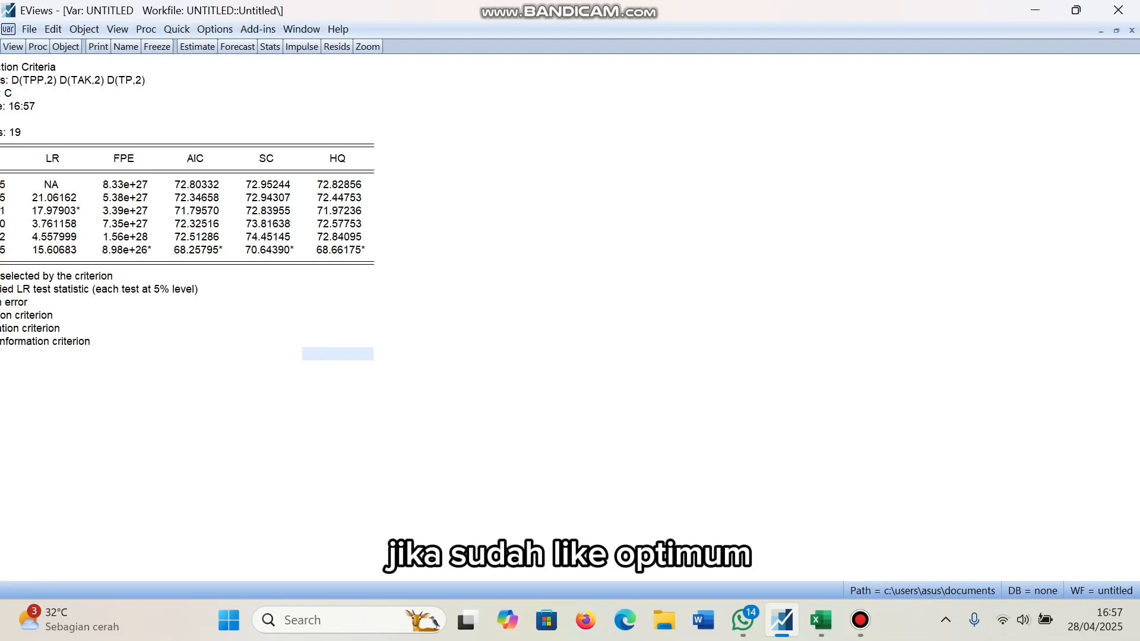
Check the VAR model's stability by displaying the AR roots graph.
left_click(12, 46)
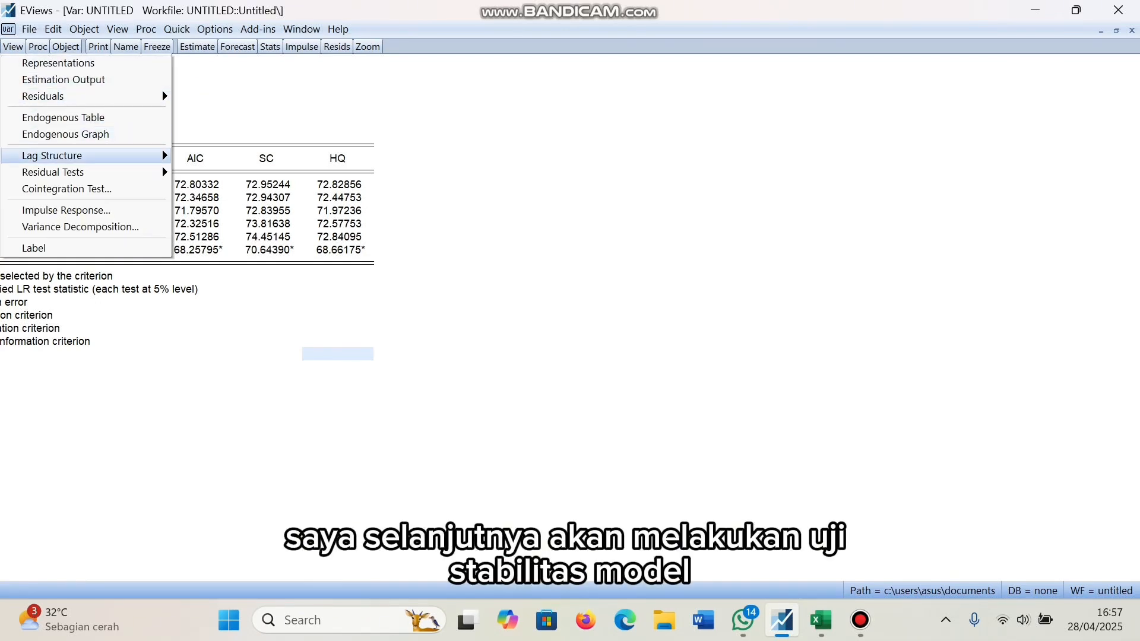
mouse_move(53, 172)
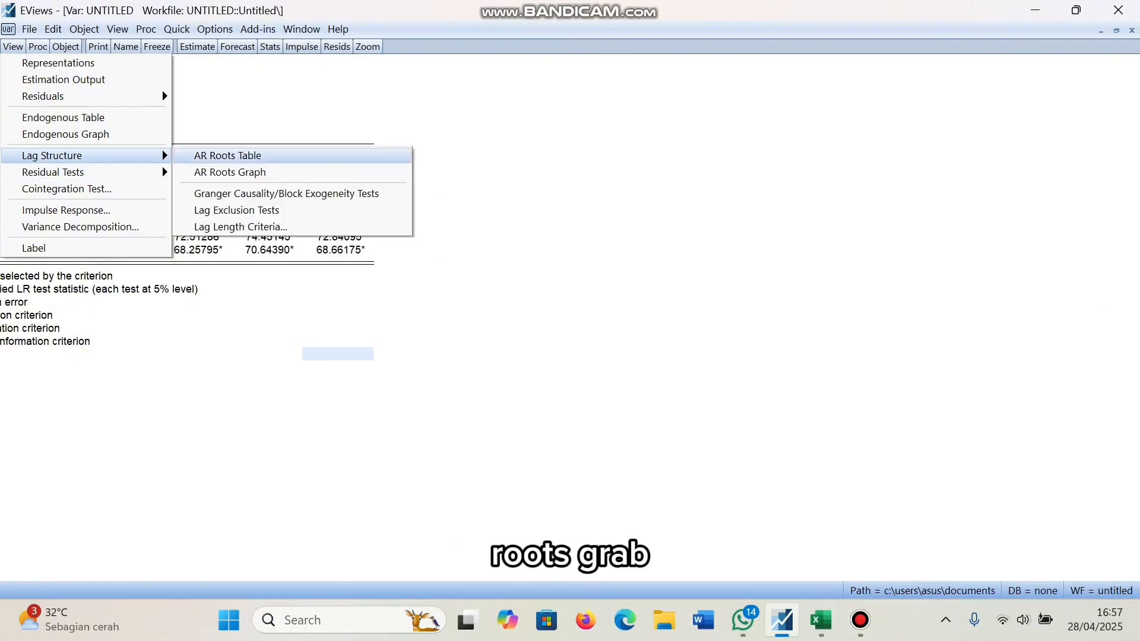
left_click(230, 172)
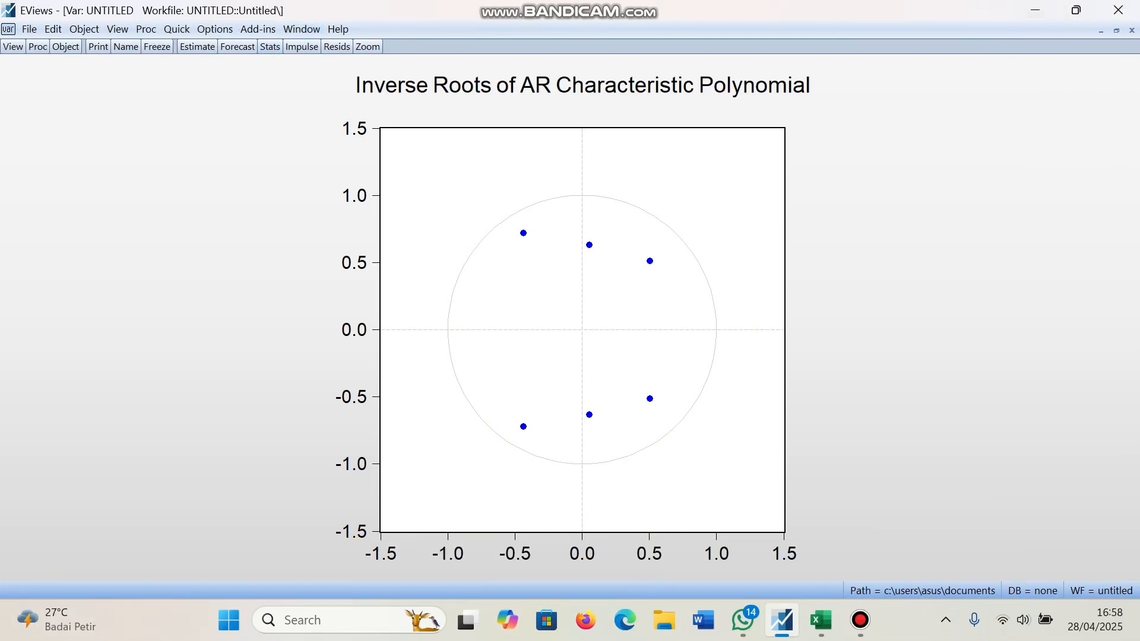
Run the Granger Causality/Block Exogeneity tests on the VAR.
left_click(13, 46)
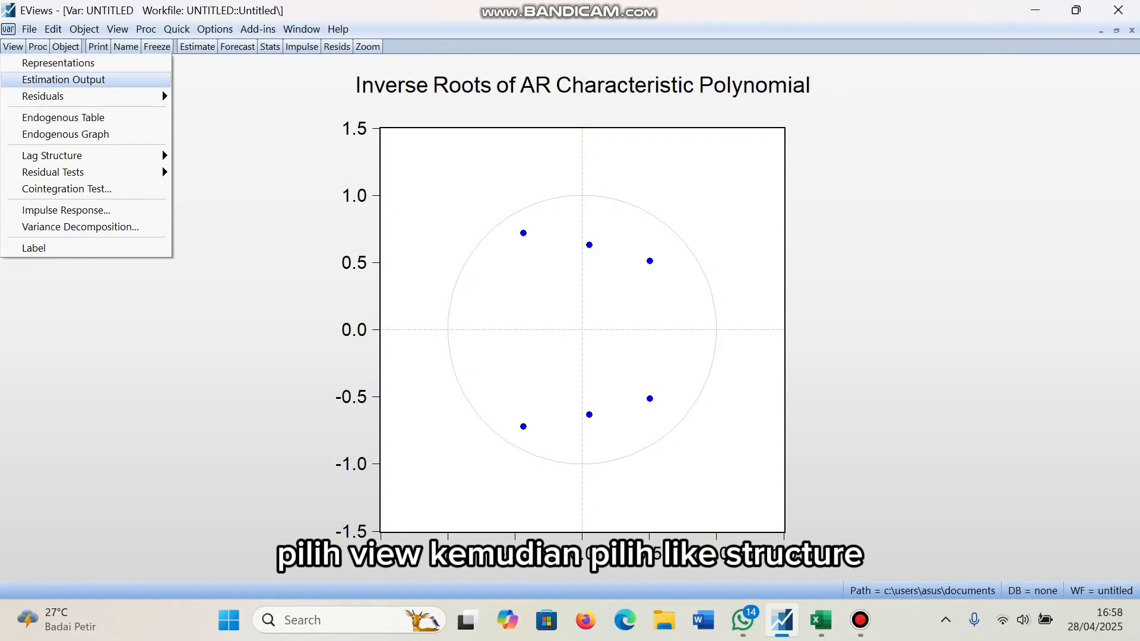
mouse_move(52, 156)
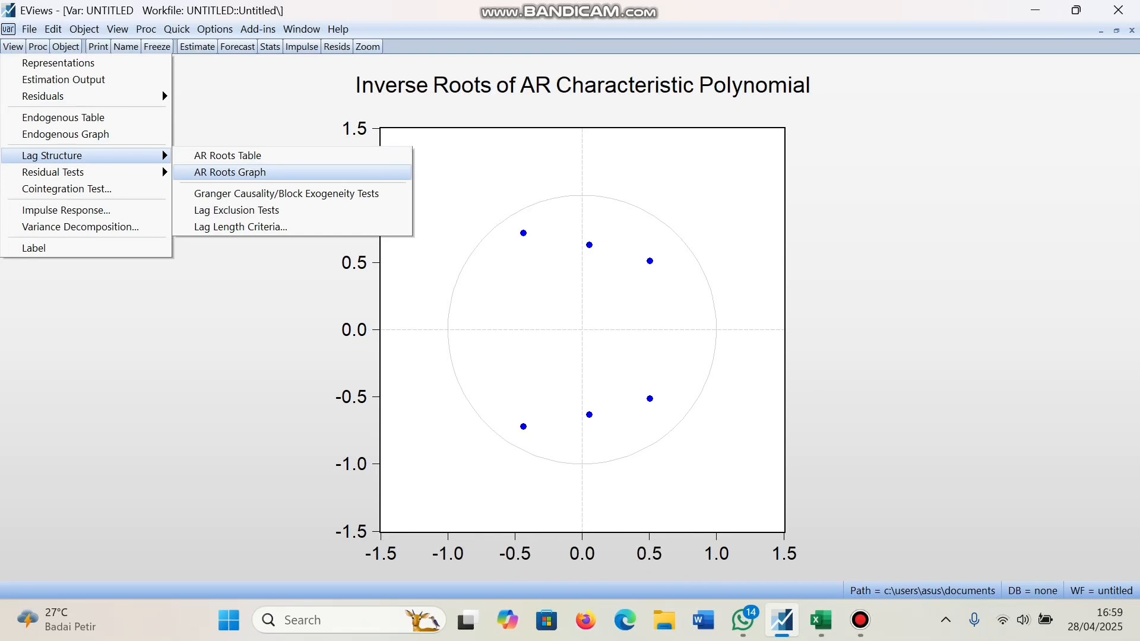
left_click(286, 193)
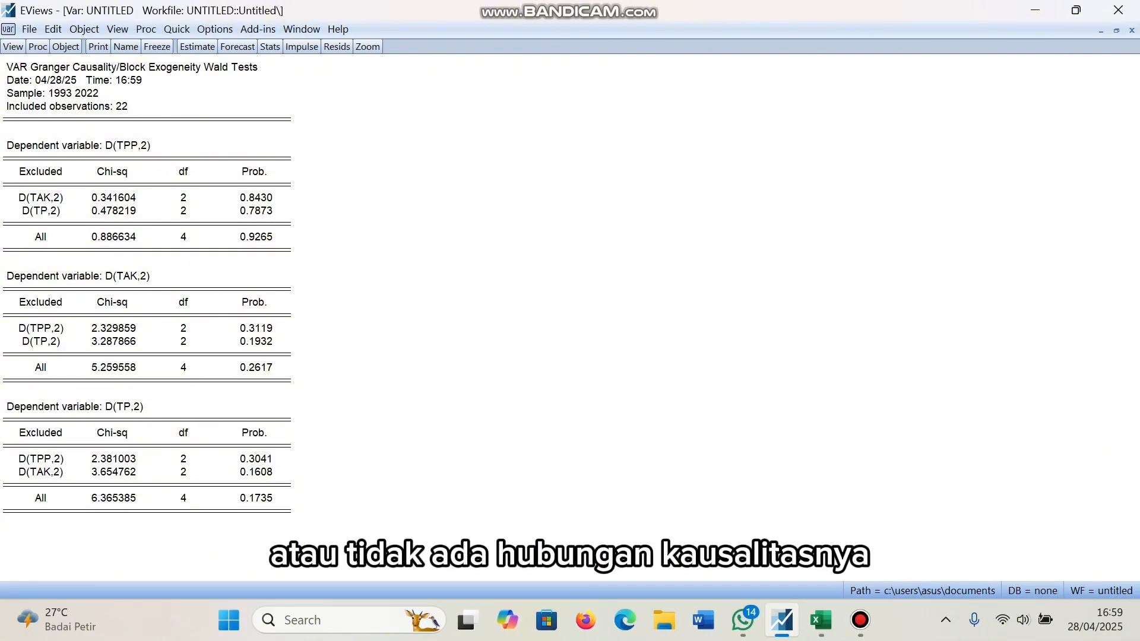
Run the Johansen cointegration test on the VAR with intercept (no trend) in CE and test VAR, using lag intervals 1 4.
left_click(12, 46)
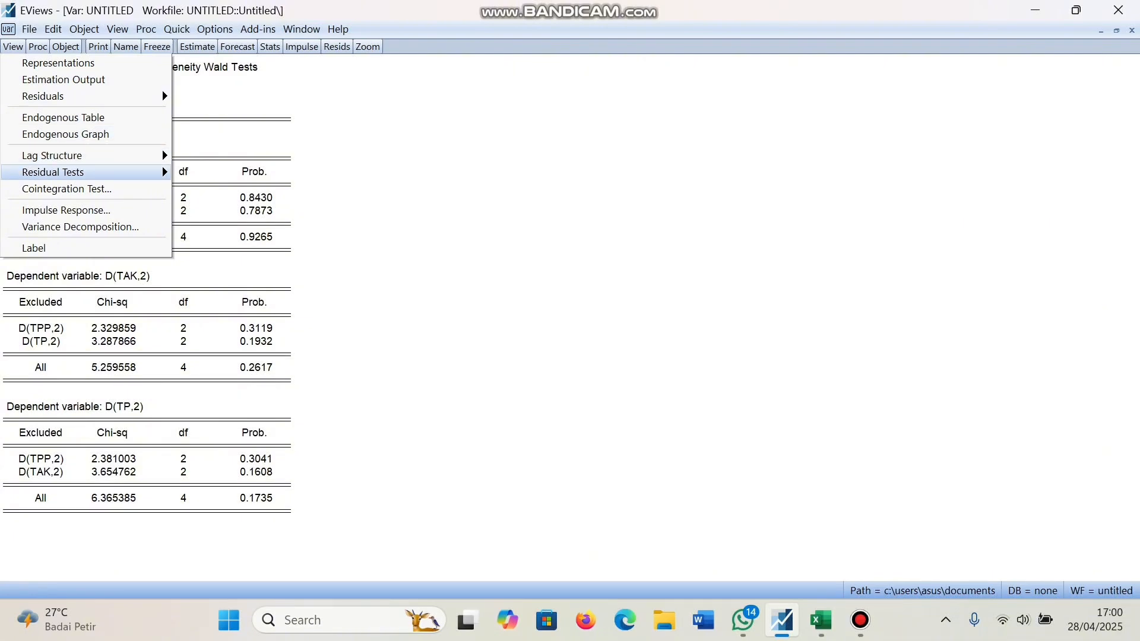
key("Return")
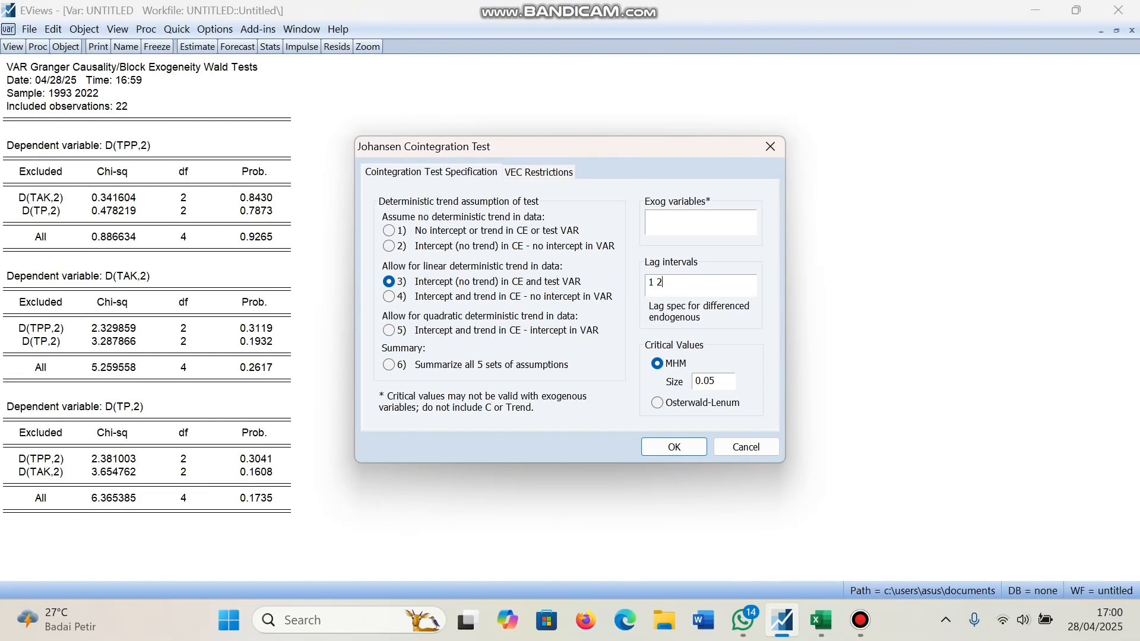
key("BackSpace")
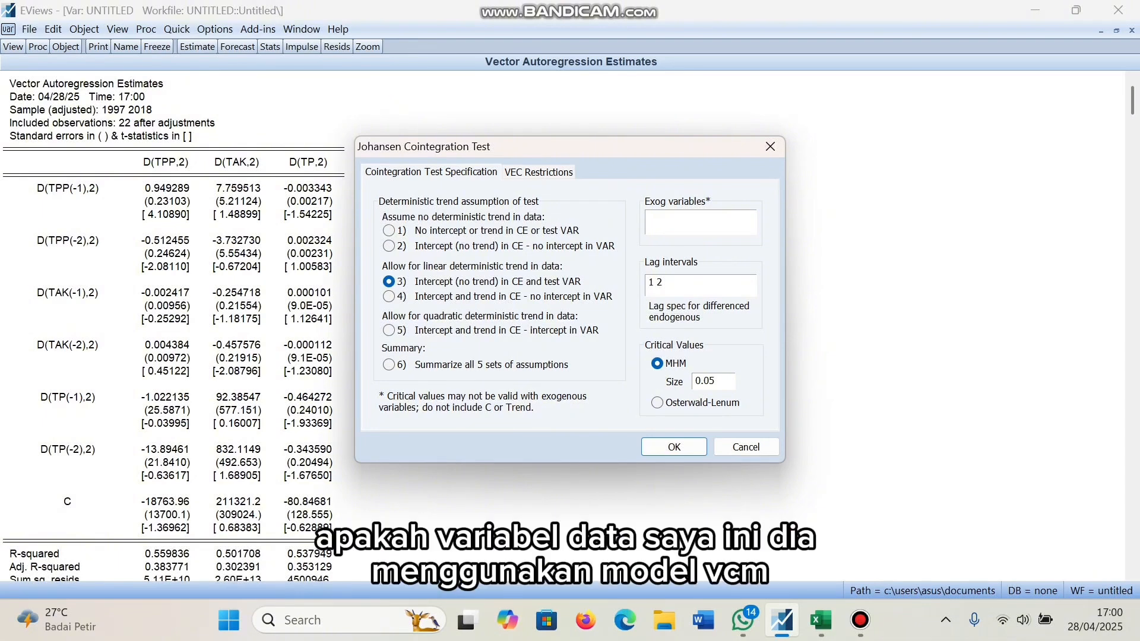
key("BackSpace")
type("4")
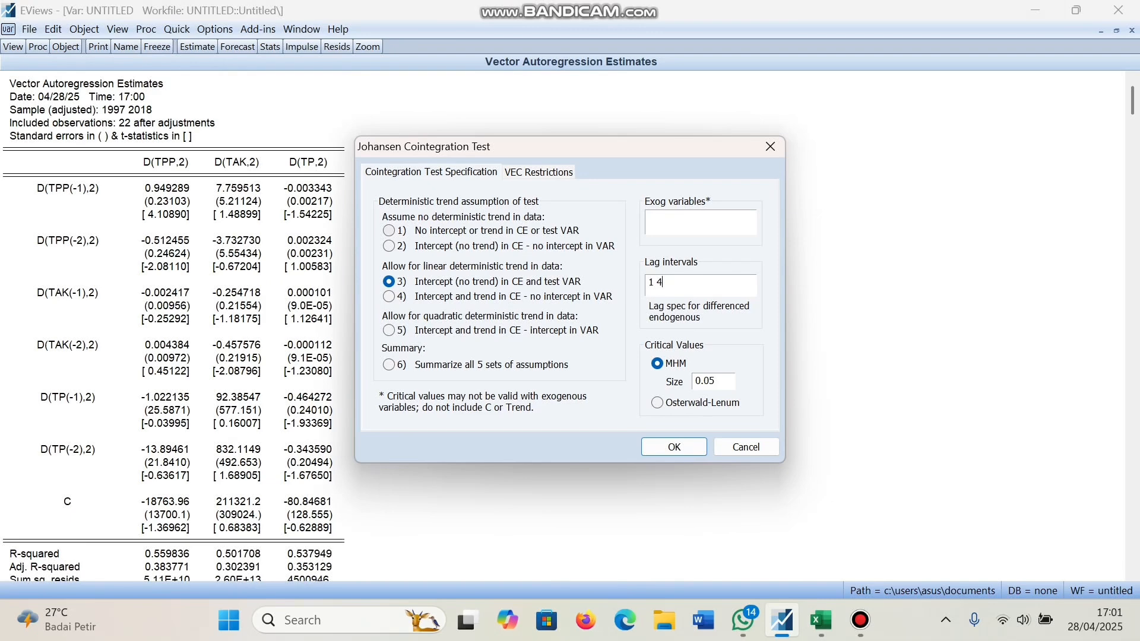
left_click(673, 446)
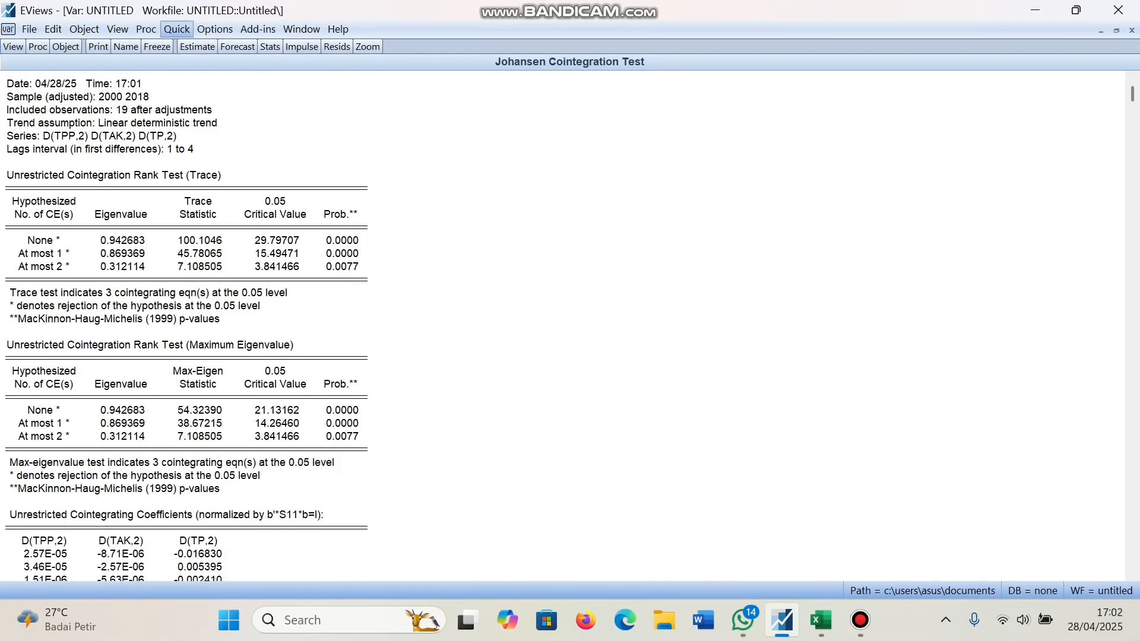
Re-estimate the model as a Vector Error Correction with lag intervals 1 3.
left_click(197, 47)
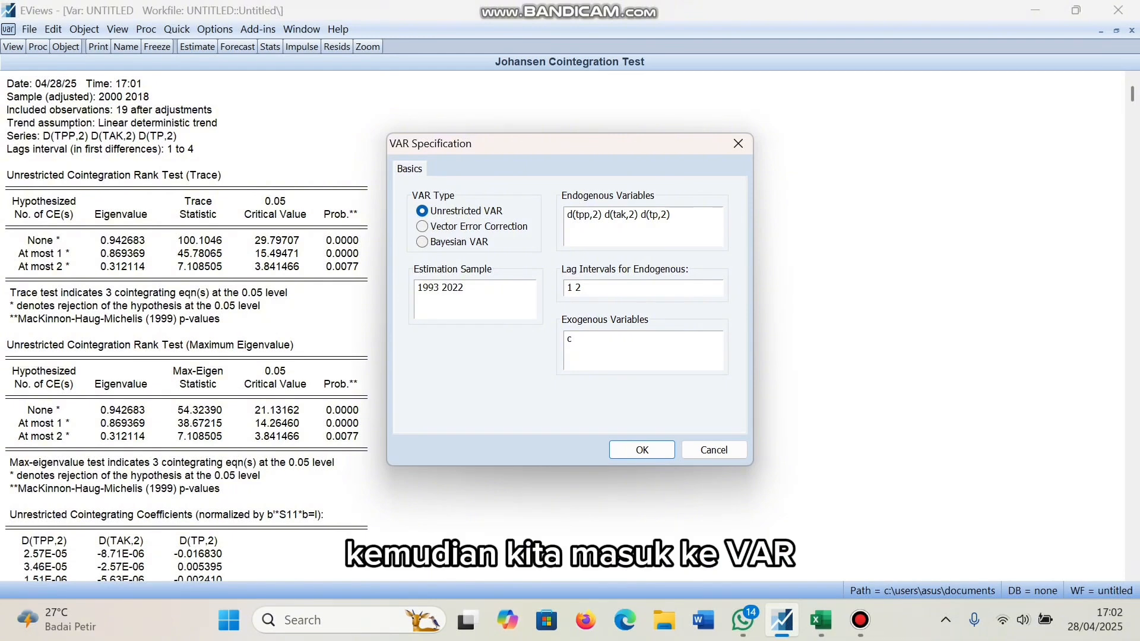
left_click(422, 226)
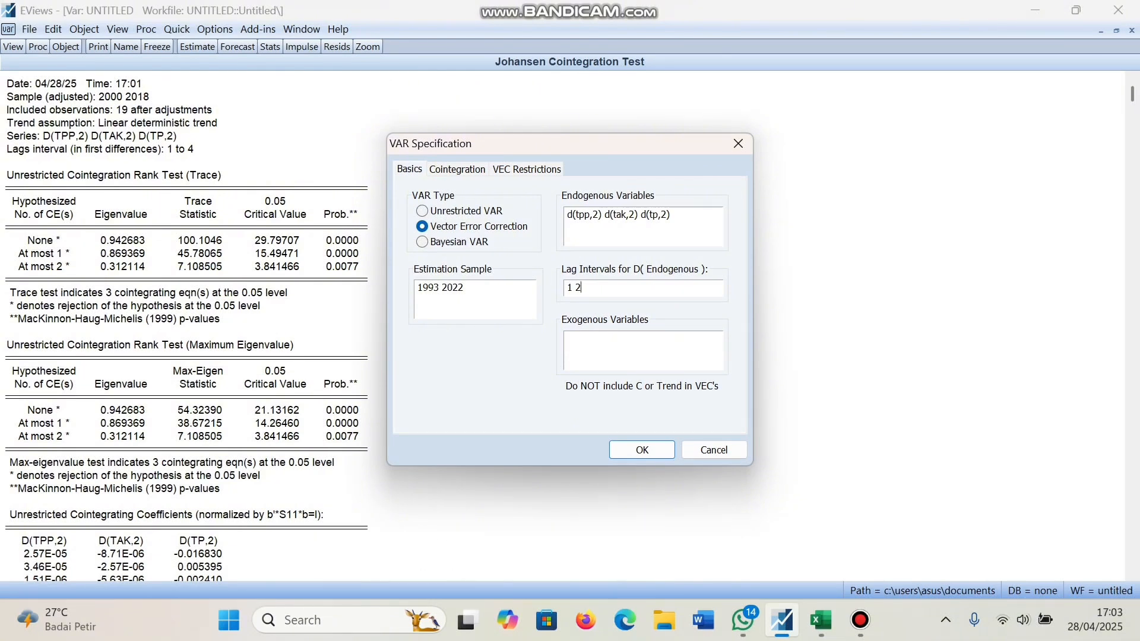
key("BackSpace")
type("3")
key("Return")
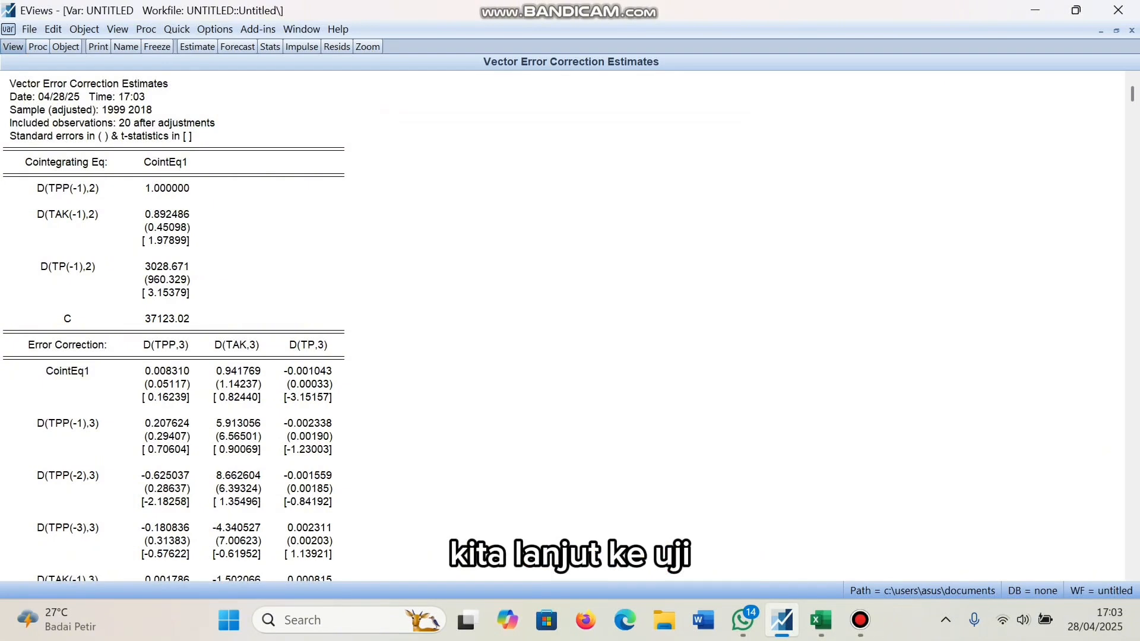
Display the impulse responses of D(TPP,2), D(TAK,2) and D(TP,2) as multiple graphs over 10 periods.
left_click(12, 46)
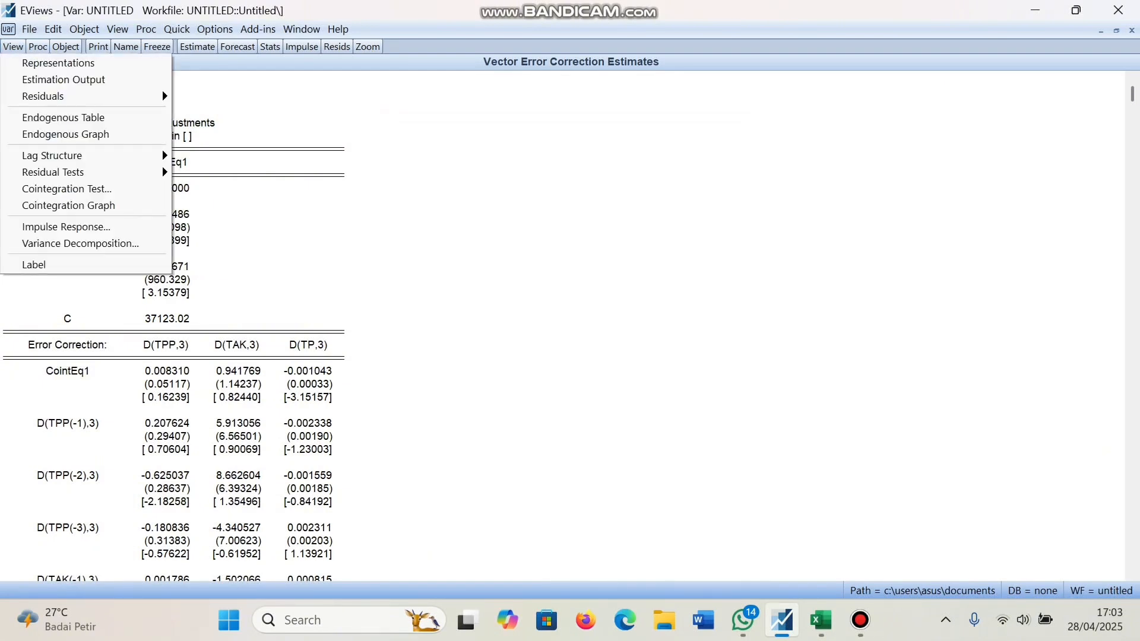
left_click(66, 227)
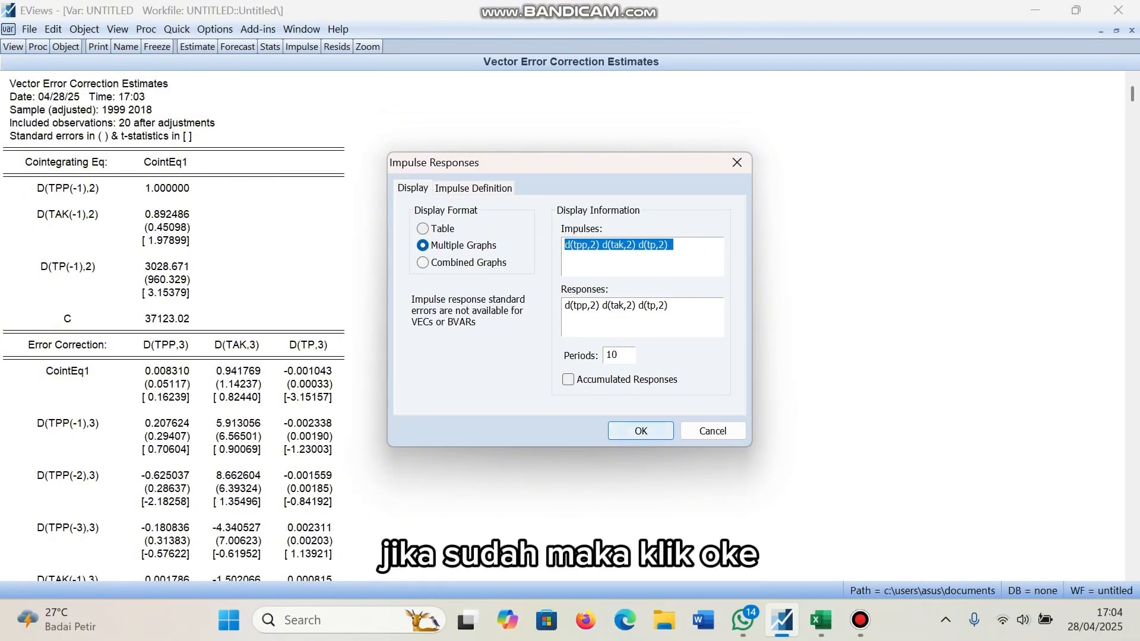
left_click(640, 431)
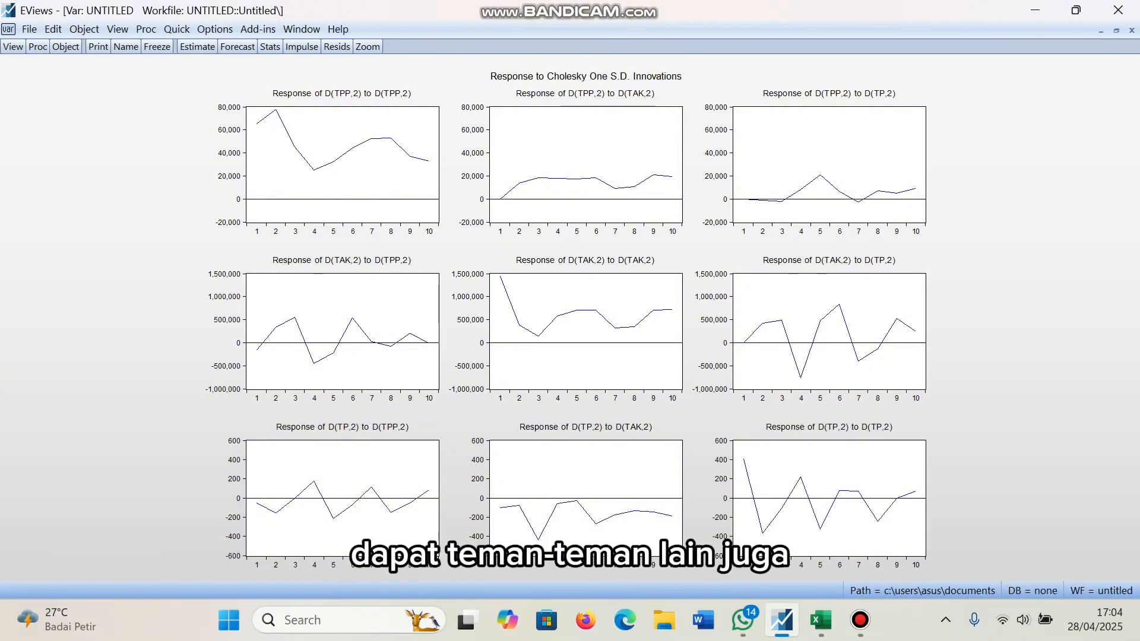
Examine each impulse response graph in turn, covering the responses of D(TPP,2), D(TAK,2) and D(TP,2).
left_click(237, 112)
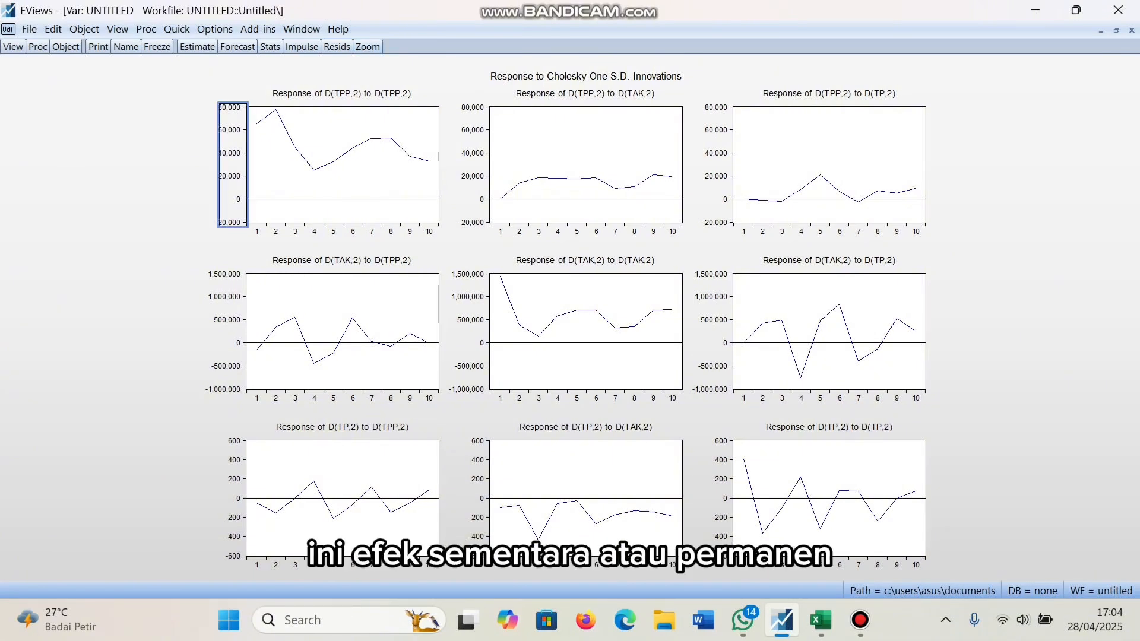
left_click(255, 118)
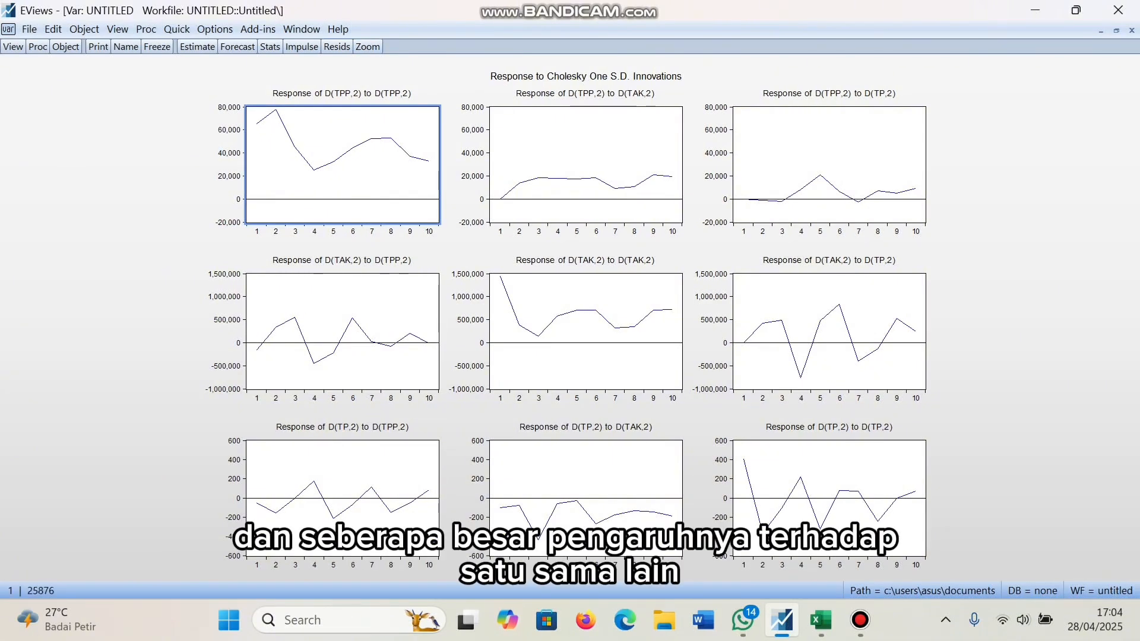
left_click(500, 169)
left_click(762, 167)
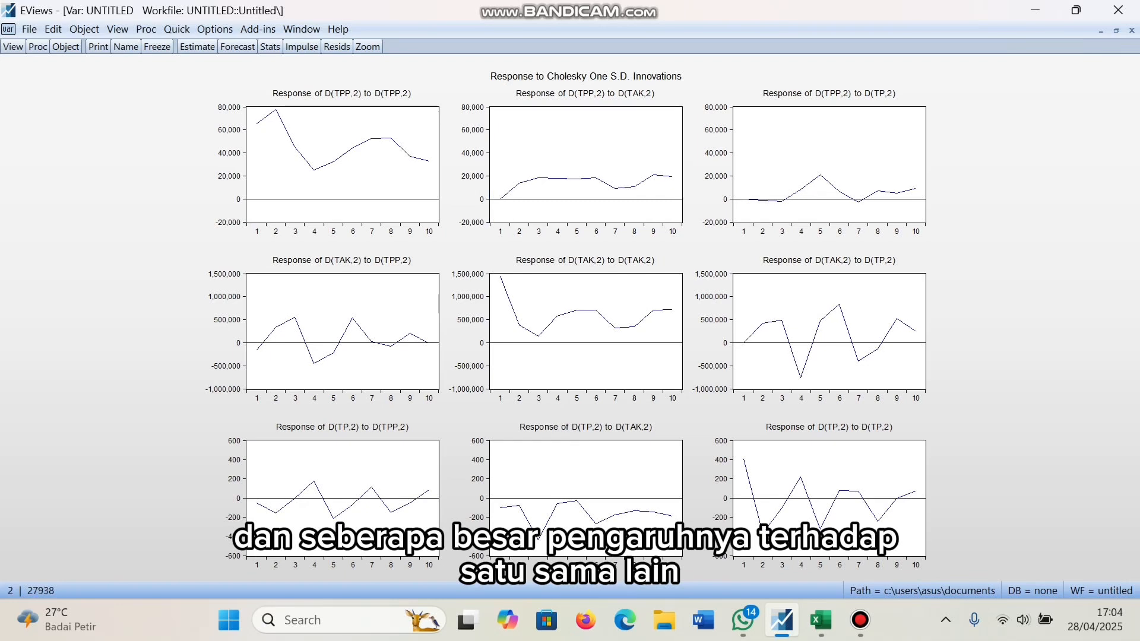
left_click(372, 308)
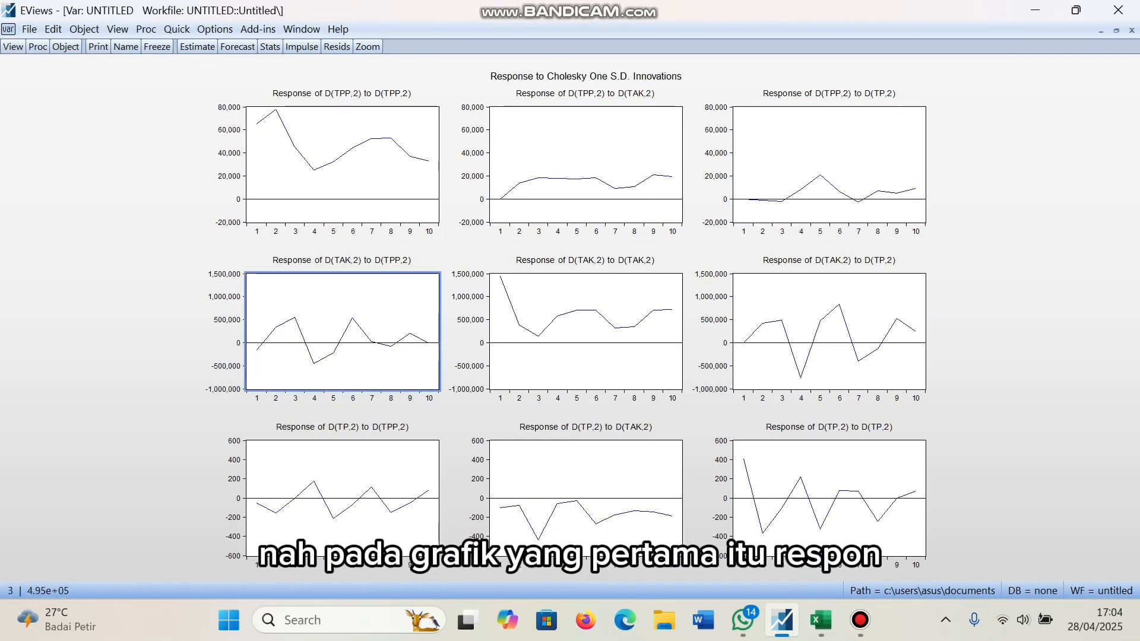
left_click(539, 319)
left_click(829, 332)
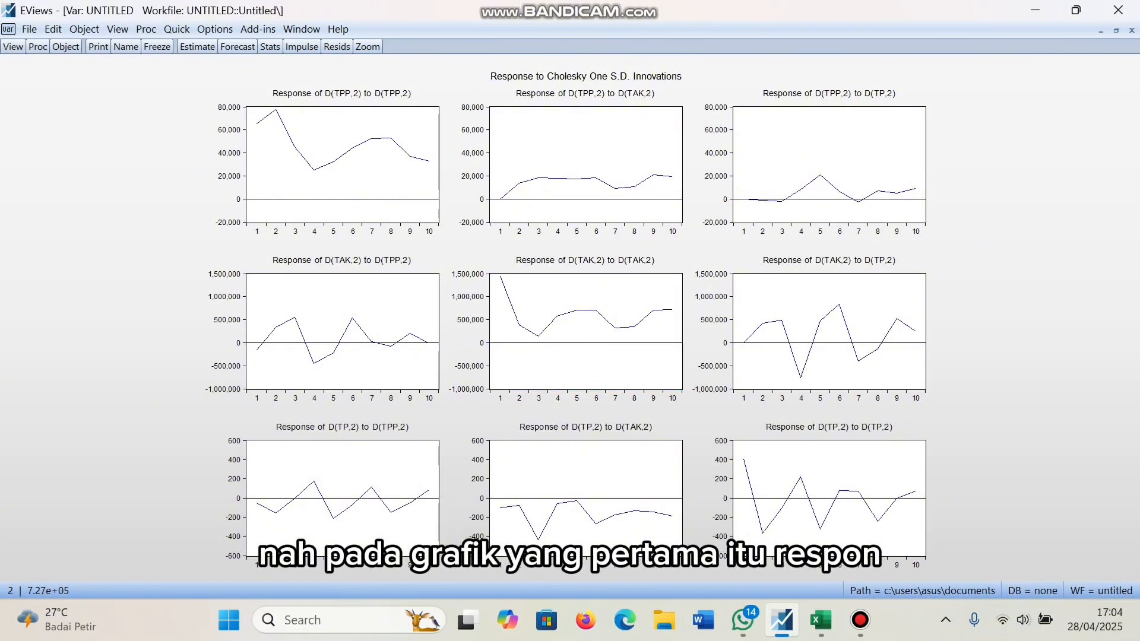
left_click(371, 500)
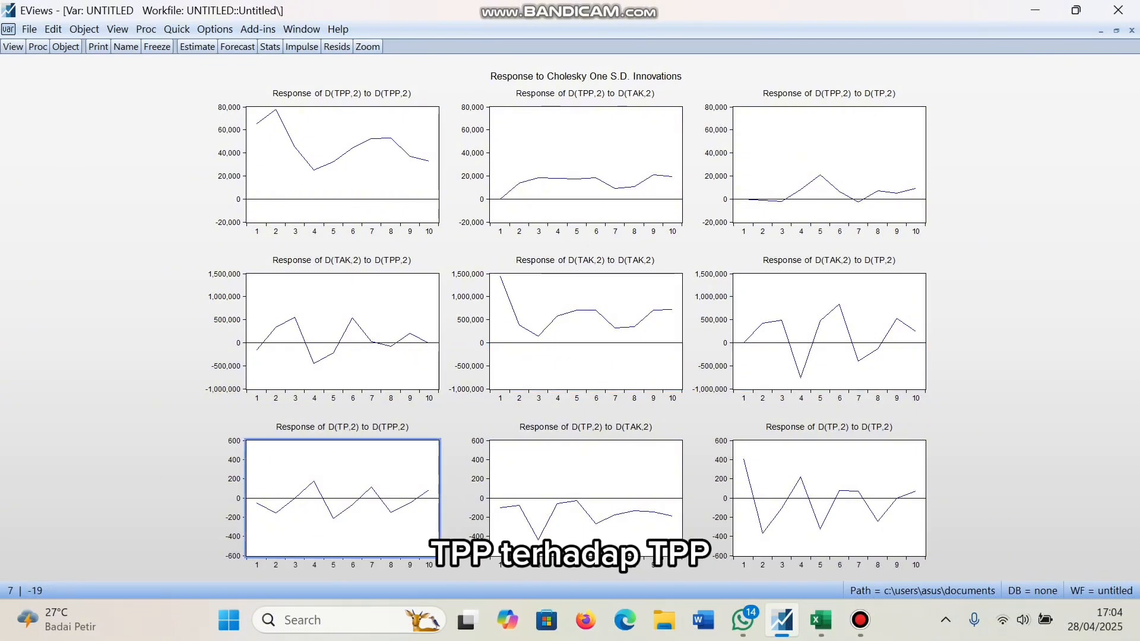
left_click(596, 494)
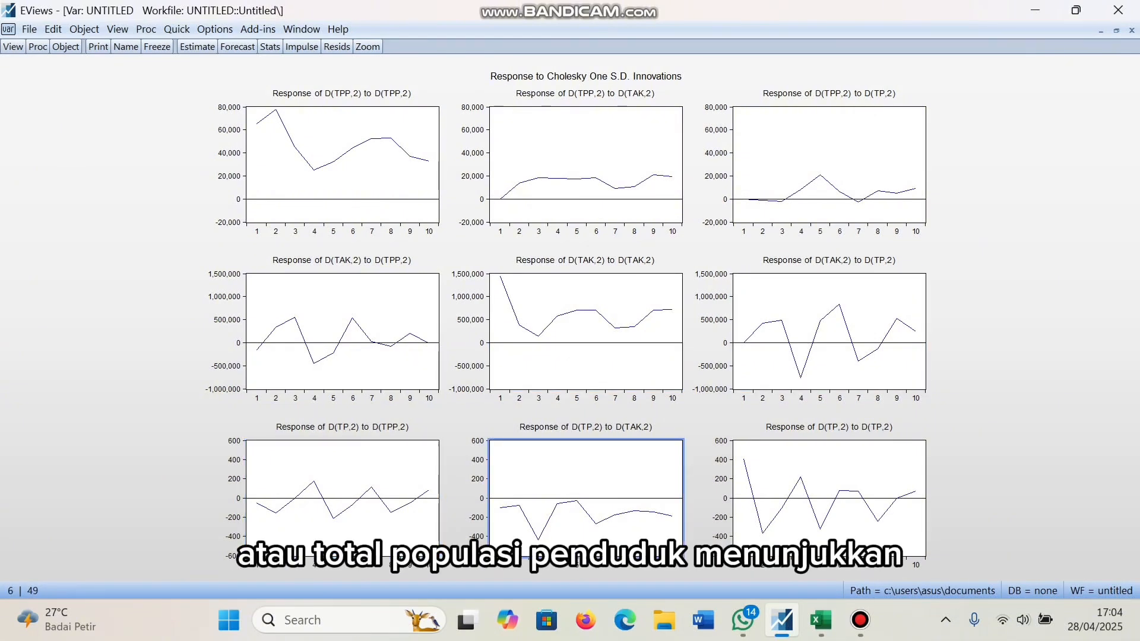
left_click(763, 481)
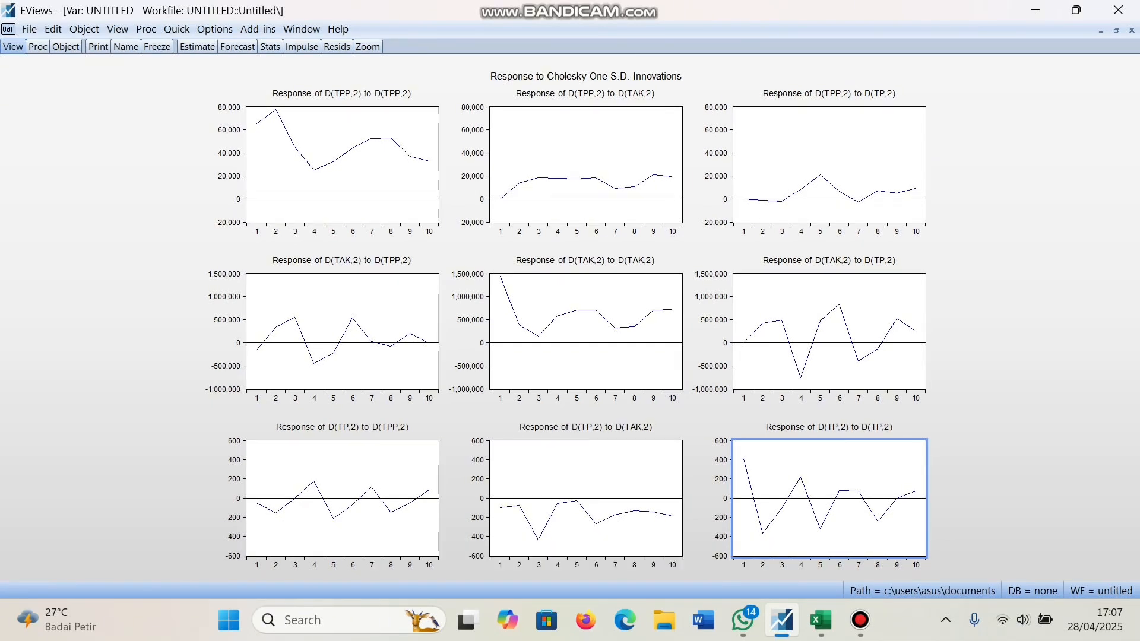
Produce the variance decomposition of D(TPP,2), D(TAK,2) and D(TP,2) as a table over 10 periods with Cholesky factorization.
left_click(13, 47)
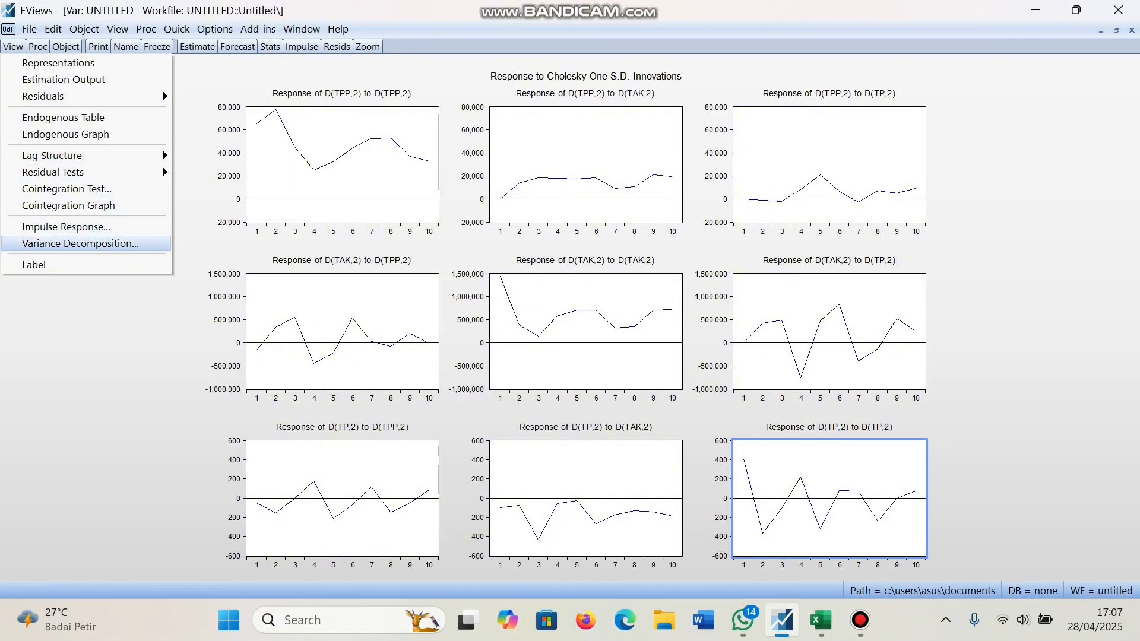
left_click(80, 244)
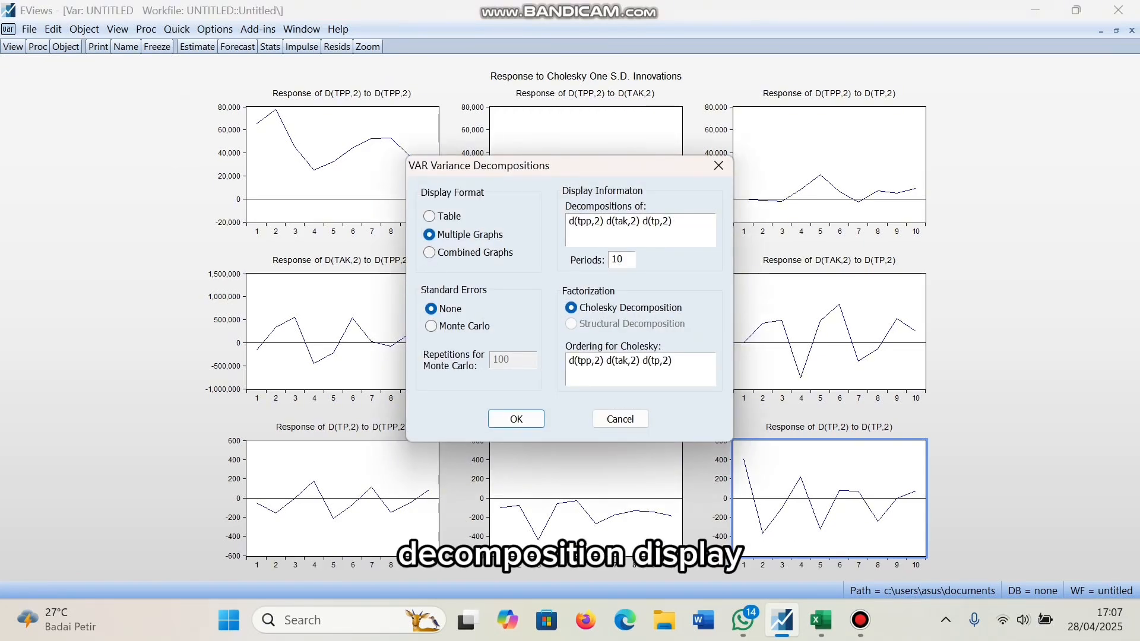
left_click(438, 217)
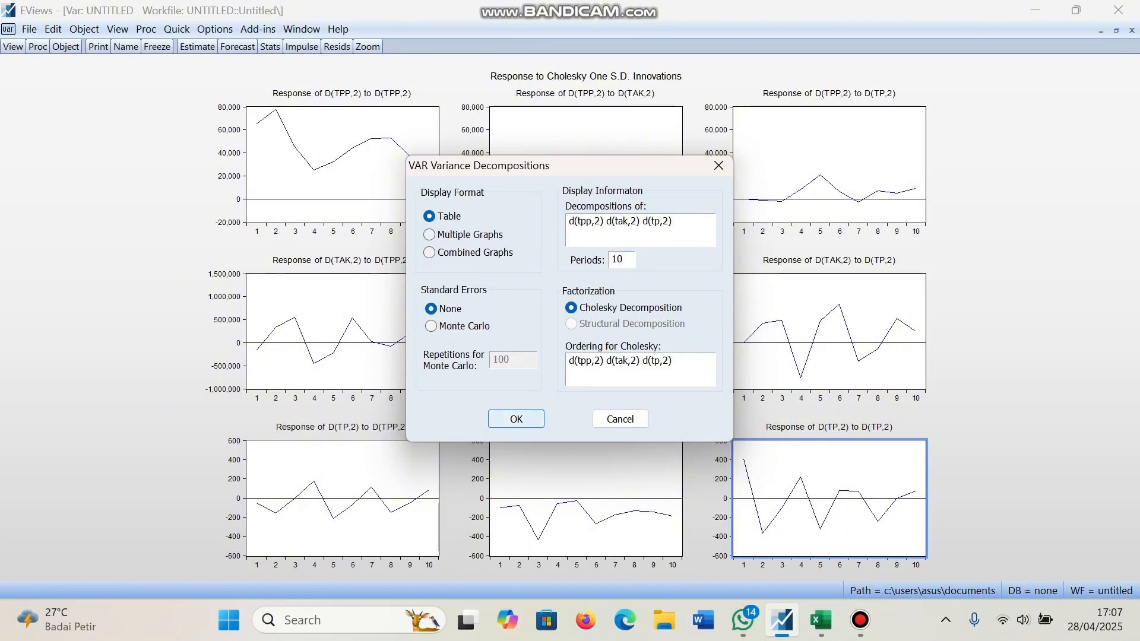
left_click(515, 419)
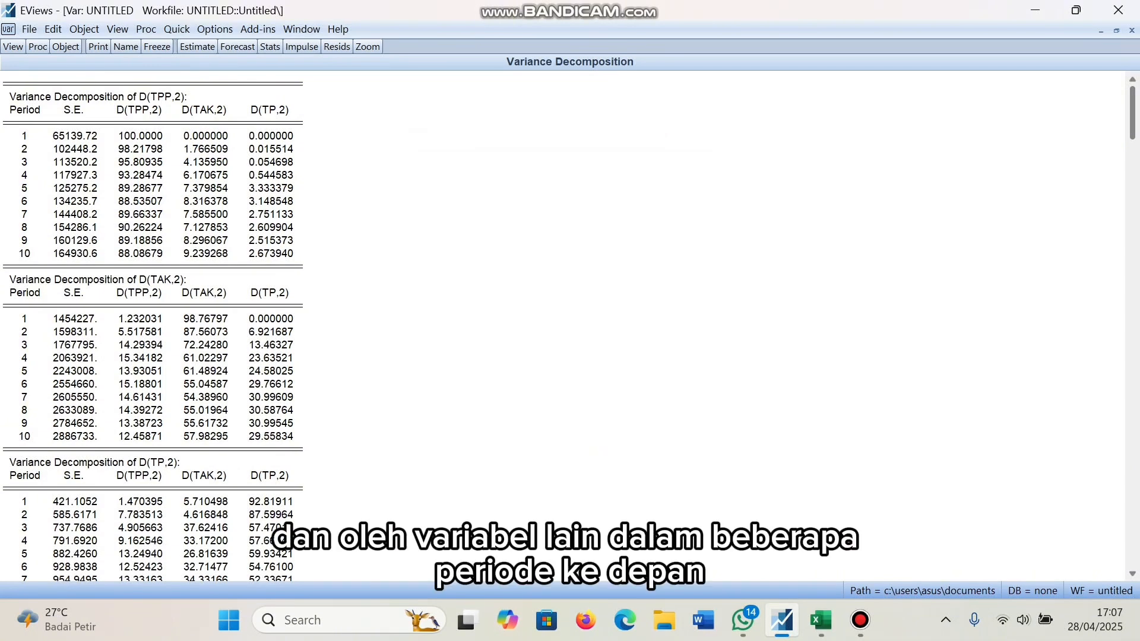
mouse_move(1132, 113)
left_mouse_down()
mouse_move(1132, 540)
mouse_move(1132, 113)
left_mouse_up()
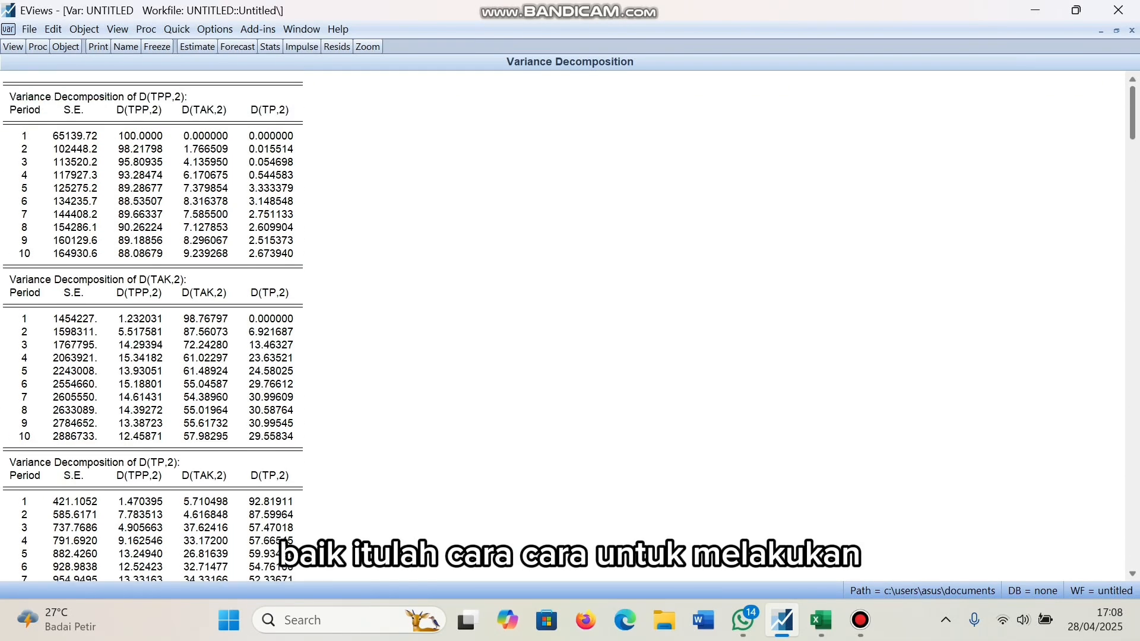